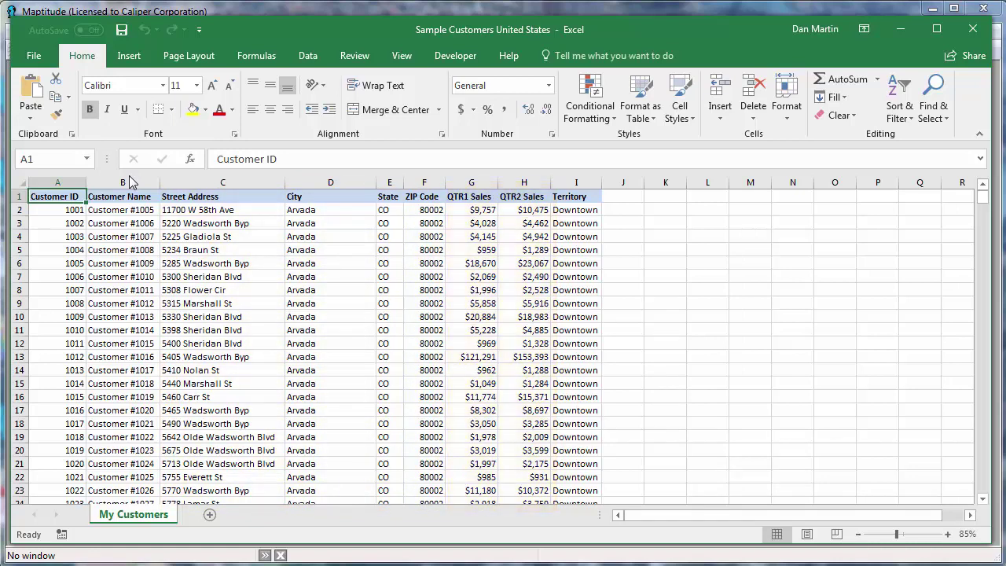
Step: Close the Sample Customers United States workbook in Excel
{"action": "left_click", "coordinate": [979, 30]}
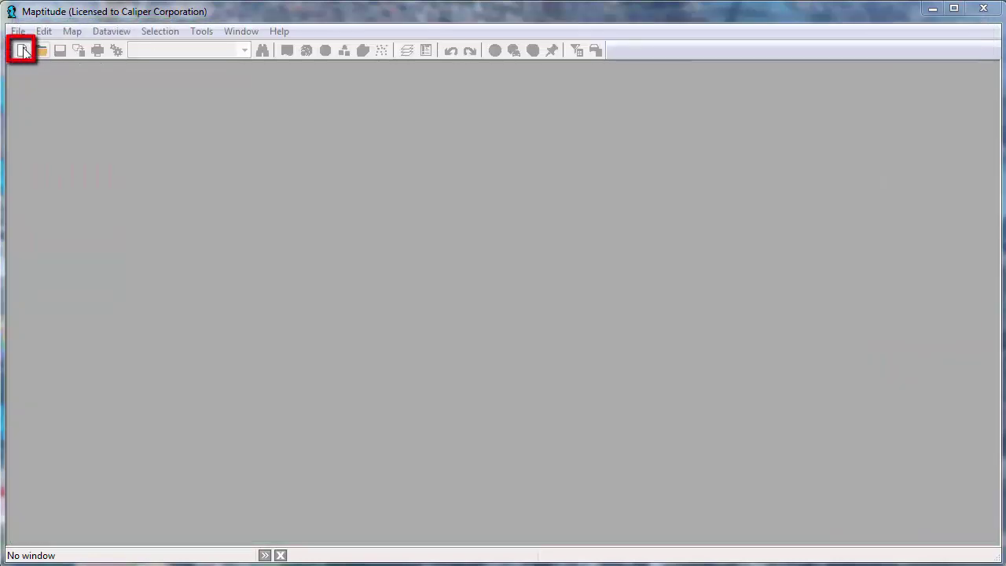
Step: Start a map of own data using the Sample Customers United States workbook's customer sheet
{"action": "left_click", "coordinate": [23, 51]}
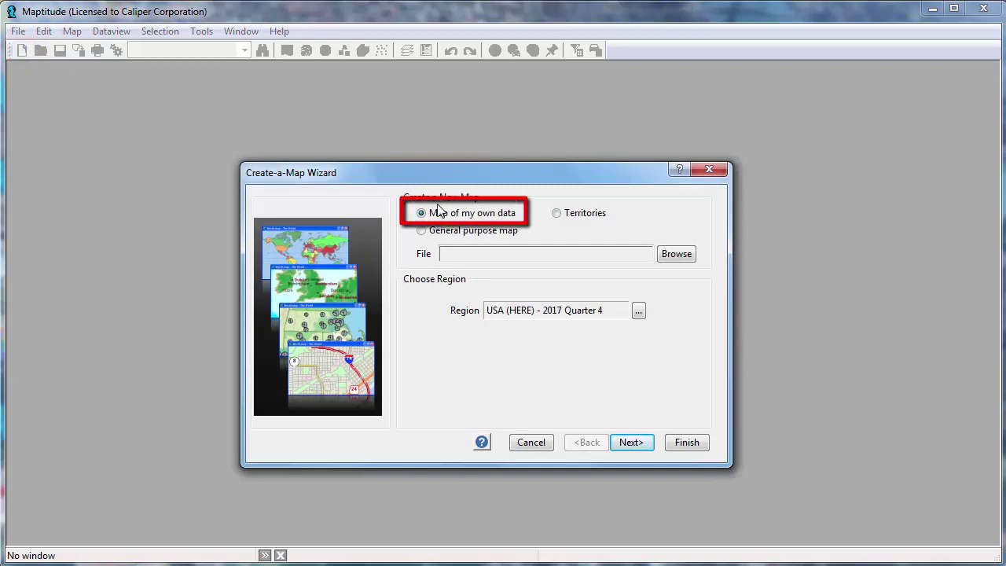
{"action": "left_click", "coordinate": [629, 443]}
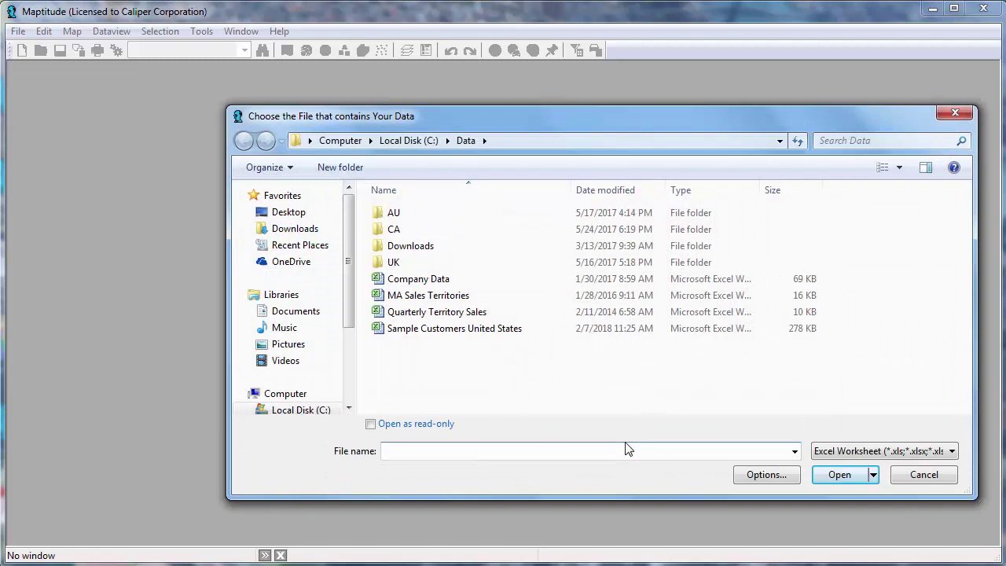
{"action": "left_click", "coordinate": [490, 331]}
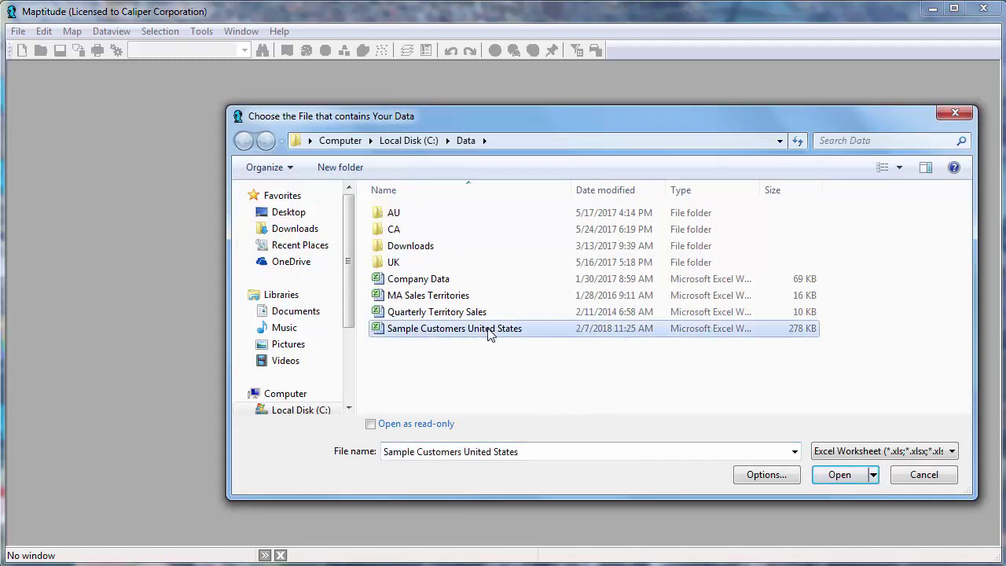
{"action": "left_click", "coordinate": [836, 475]}
{"action": "left_click", "coordinate": [563, 404]}
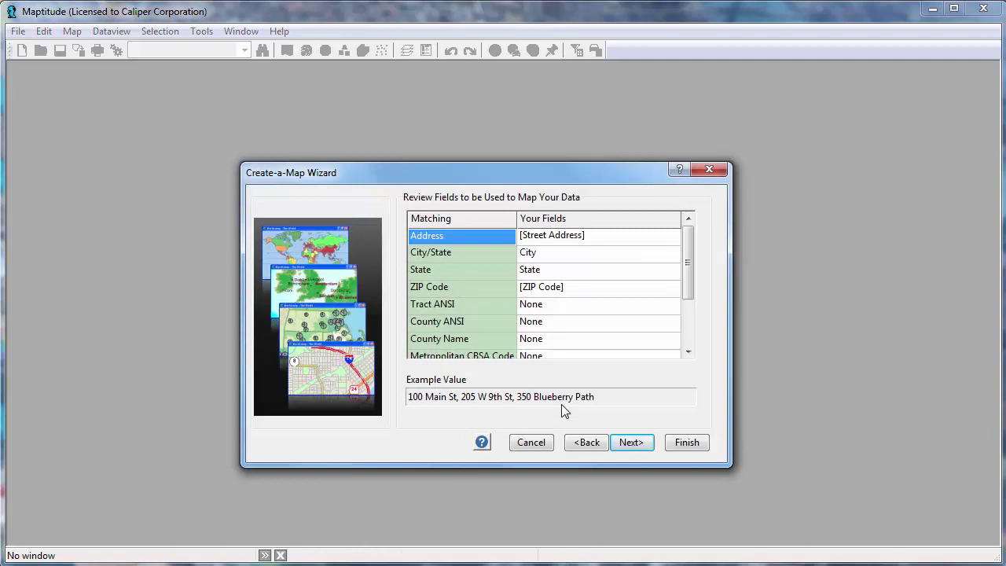
Step: Accept the matched address fields and show ZIP Code boundaries with the data attached
{"action": "left_click", "coordinate": [633, 442]}
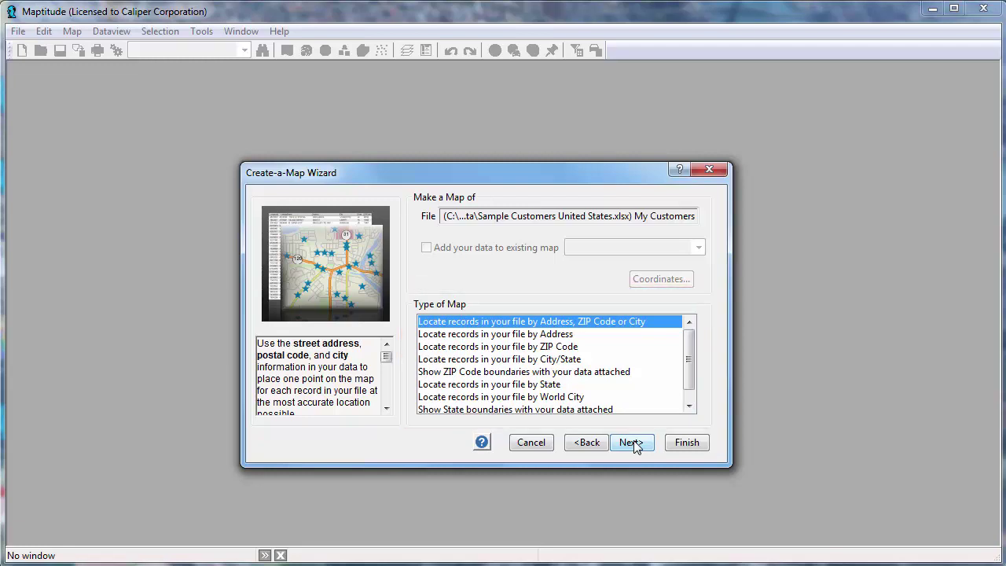
{"action": "left_click", "coordinate": [606, 374]}
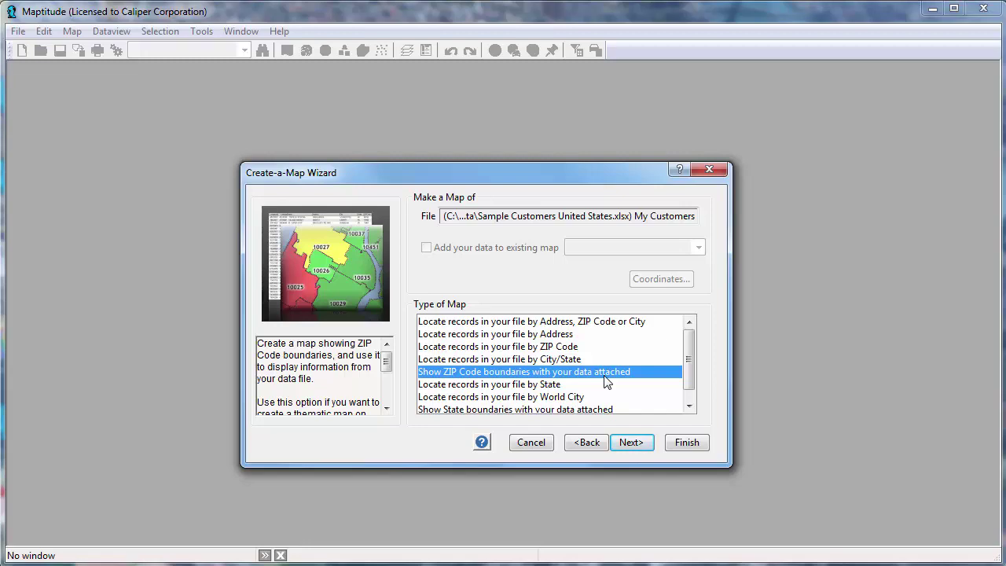
{"action": "left_click", "coordinate": [629, 440]}
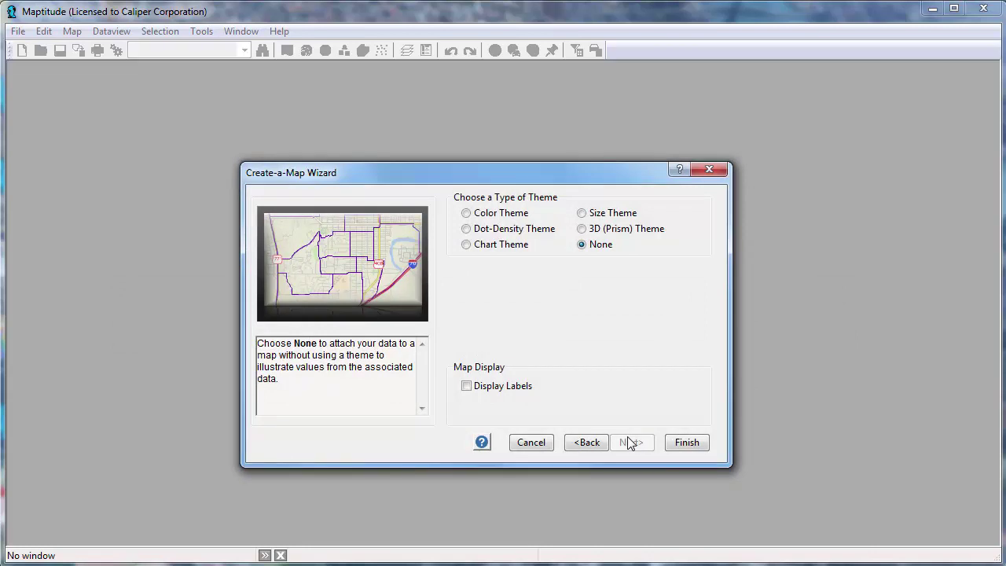
Step: Shade the ZIP Code areas with a color theme based on QTR2 Sales
{"action": "left_click", "coordinate": [503, 215]}
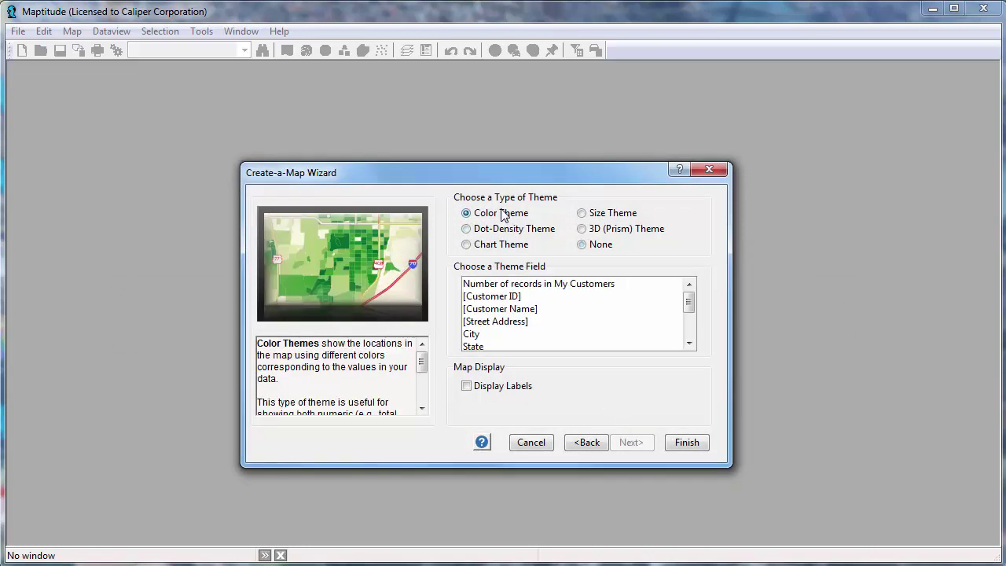
{"action": "left_click", "coordinate": [689, 325]}
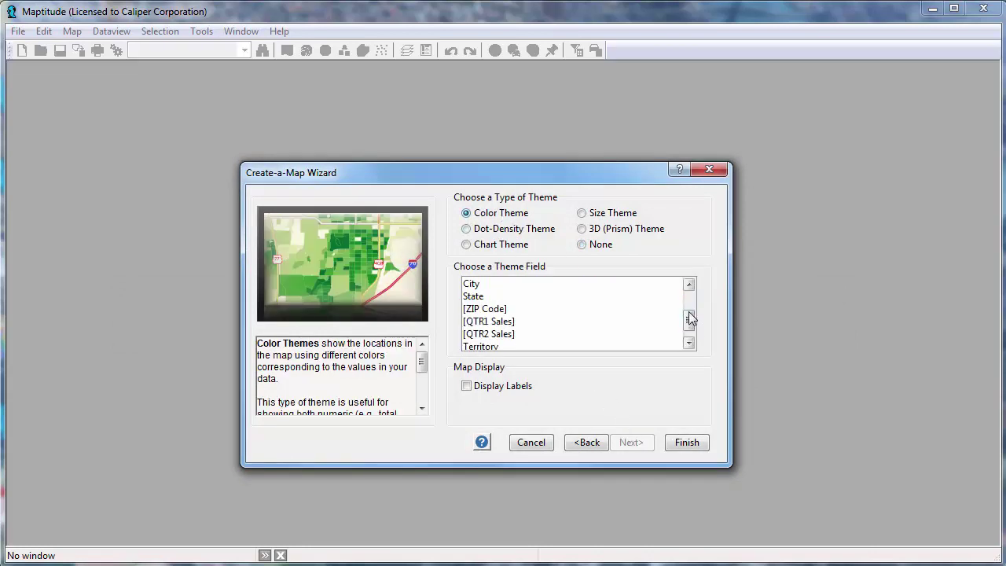
{"action": "left_click", "coordinate": [689, 330]}
{"action": "left_click", "coordinate": [598, 322]}
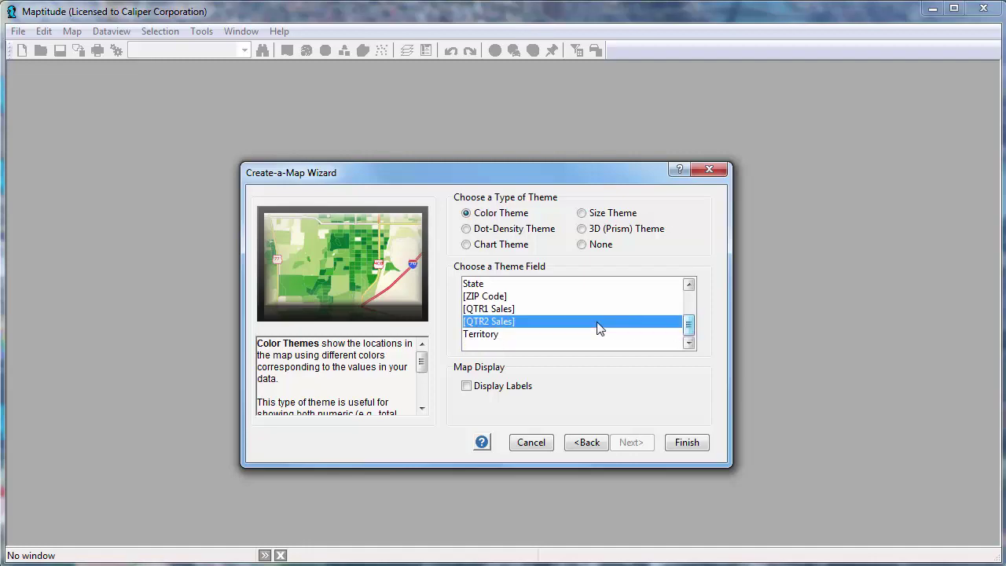
{"action": "left_click", "coordinate": [682, 443]}
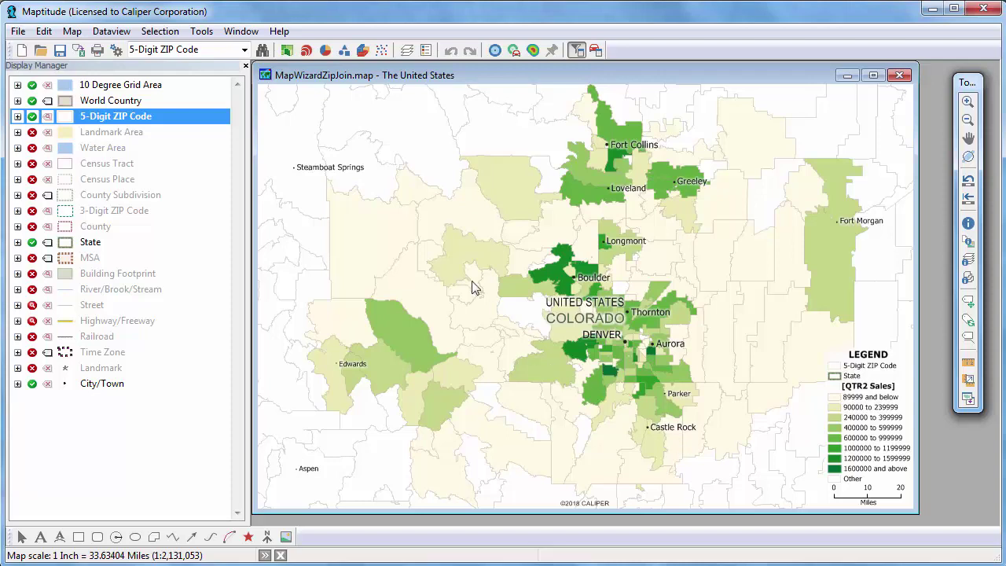
Step: Change the color theme field to N My Customers, giving 8 Optimal Breaks classes
{"action": "left_click", "coordinate": [287, 52]}
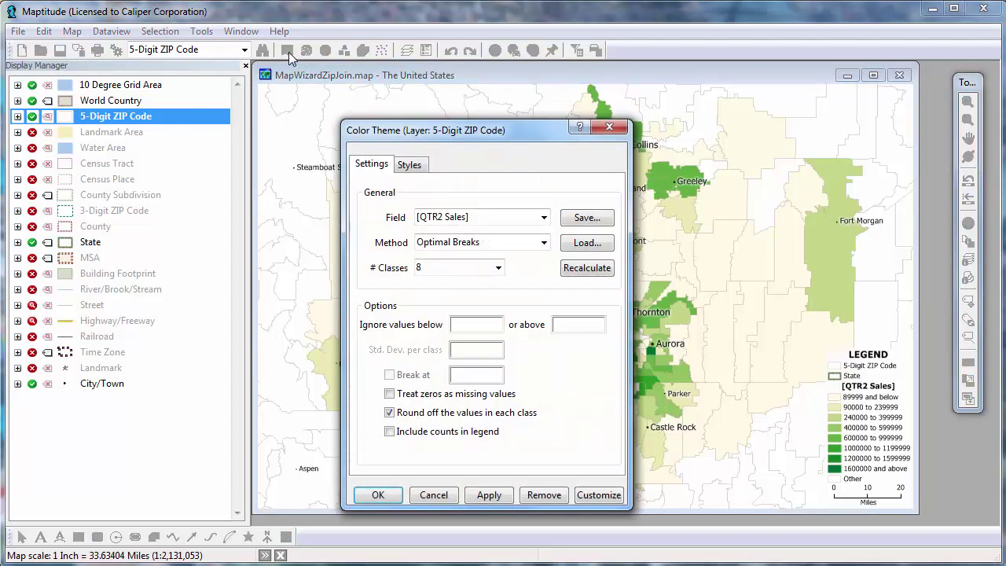
{"action": "left_click", "coordinate": [519, 220]}
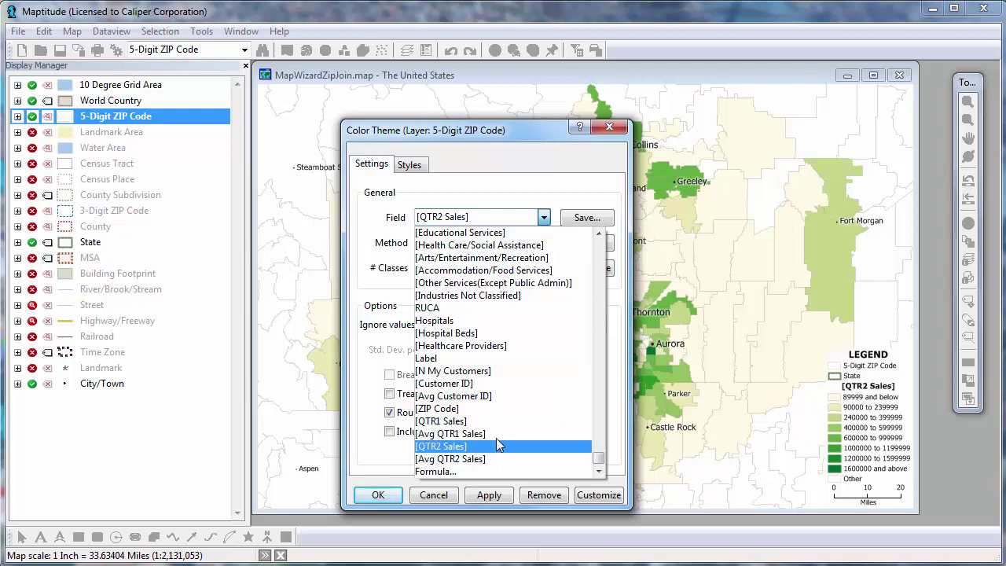
{"action": "left_click", "coordinate": [481, 371]}
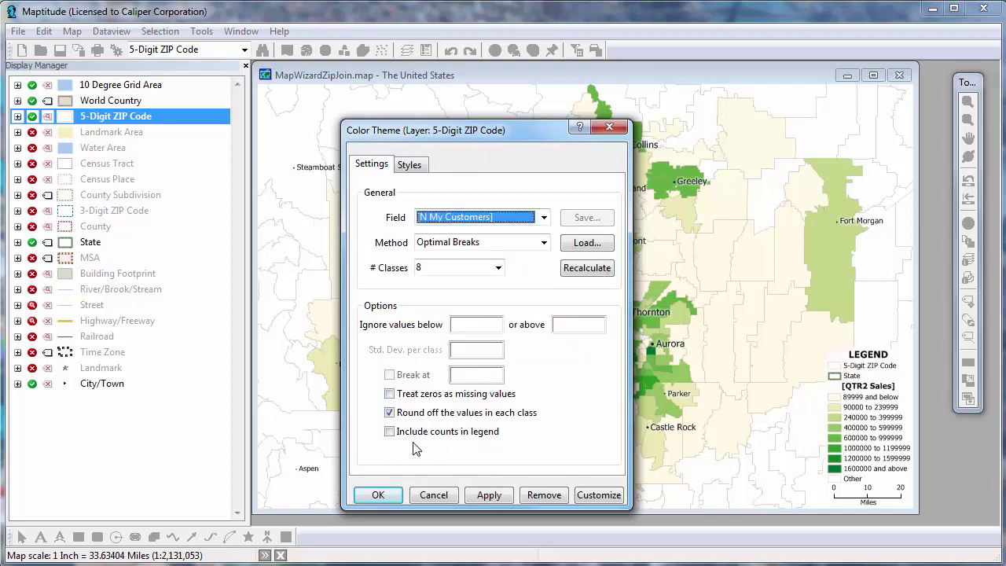
{"action": "left_click", "coordinate": [384, 495]}
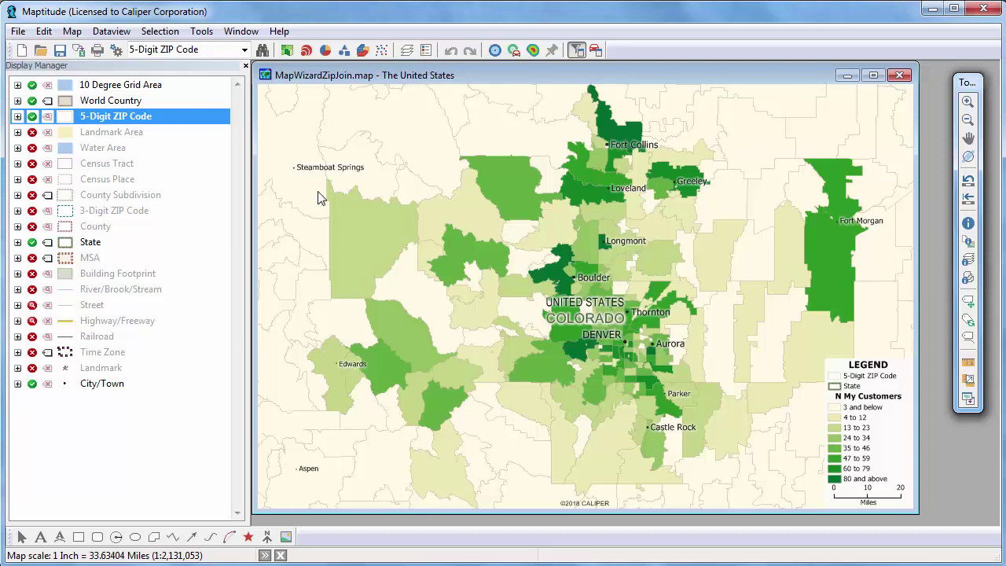
Step: Add a bar chart theme comparing QTR1 Sales and QTR2 Sales on each ZIP Code
{"action": "left_click", "coordinate": [324, 52]}
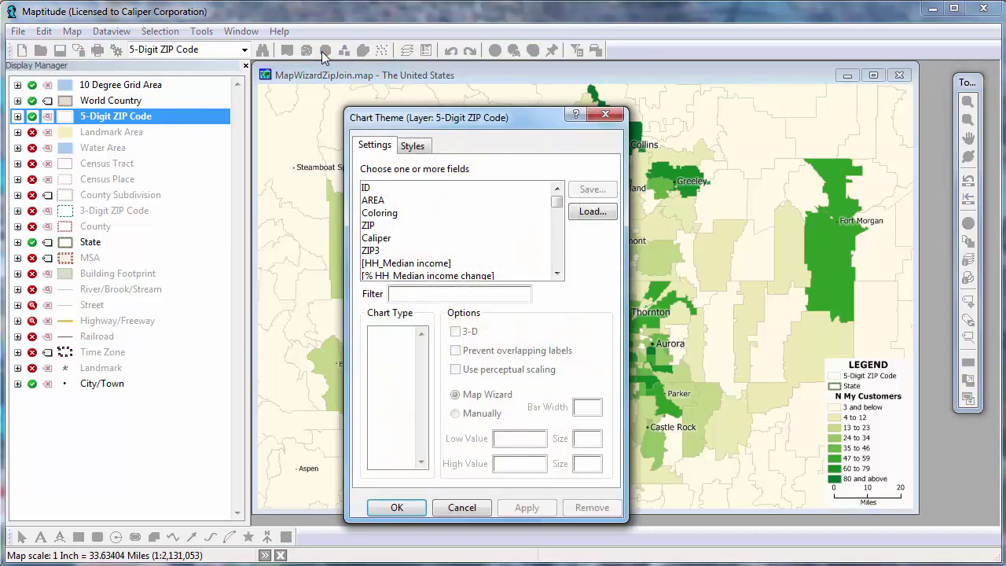
{"action": "left_click_drag", "start_coordinate": [557, 204], "coordinate": [559, 272]}
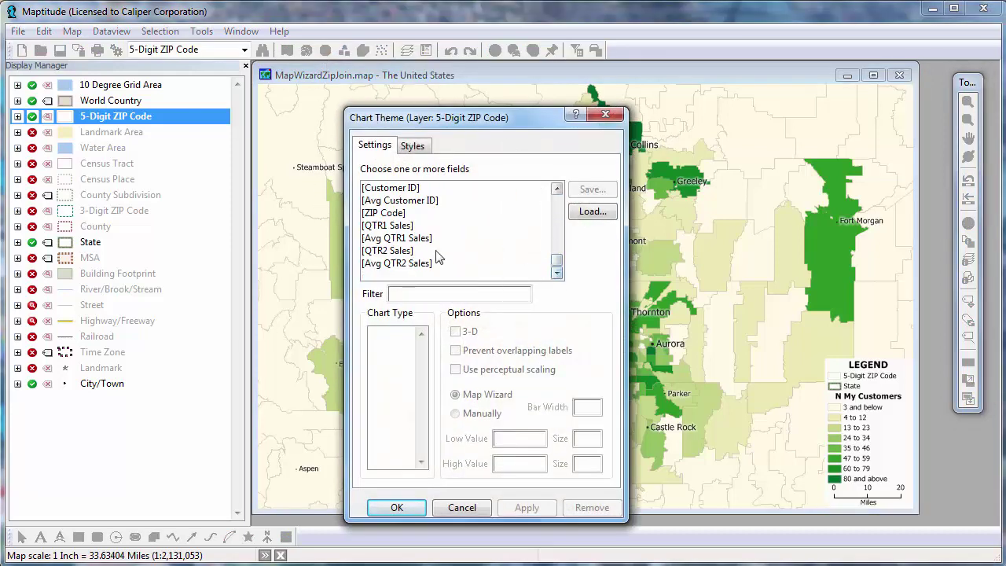
{"action": "left_click", "coordinate": [398, 228]}
{"action": "left_click", "coordinate": [409, 250], "text": "ctrl"}
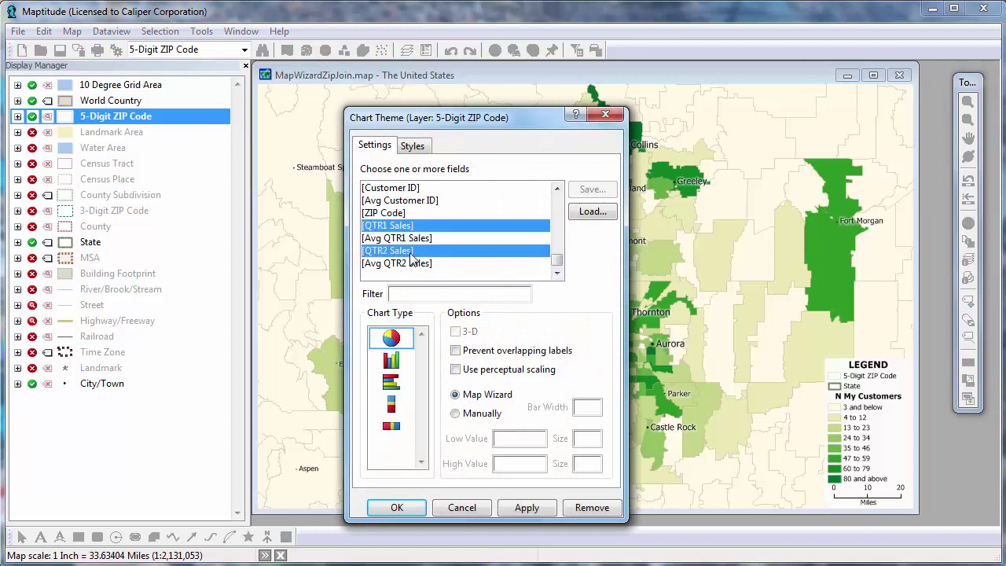
{"action": "left_click", "coordinate": [397, 363]}
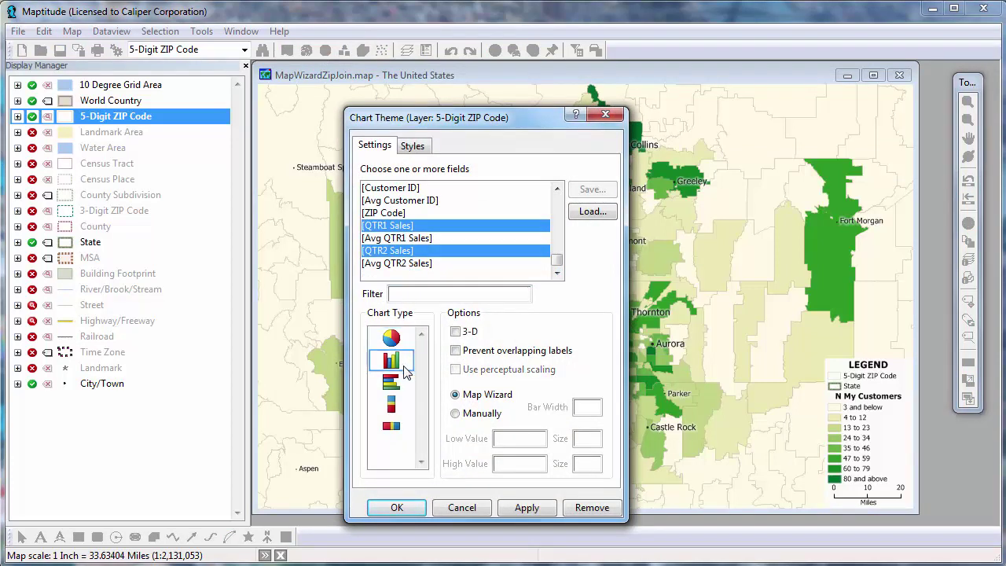
{"action": "left_click", "coordinate": [397, 508]}
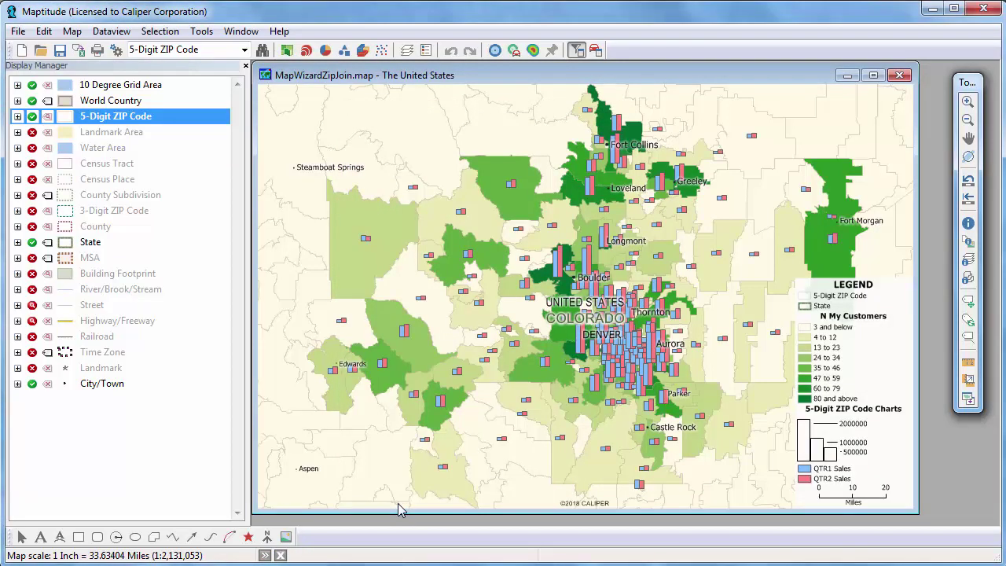
Step: Zoom the map in on Denver and begin another new map from My Customers
{"action": "left_click", "coordinate": [969, 102]}
{"action": "left_click_drag", "start_coordinate": [580, 306], "coordinate": [659, 382]}
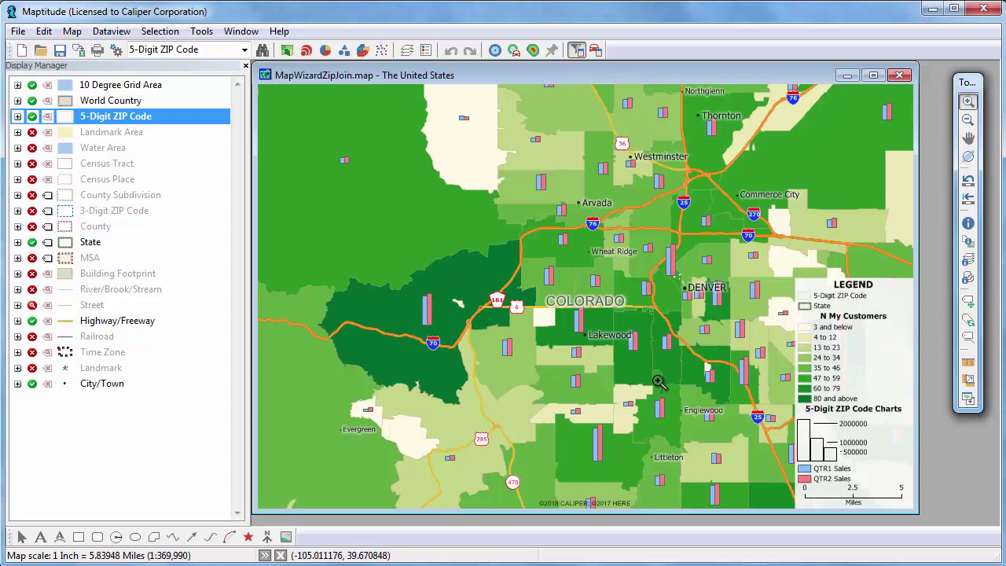
{"action": "left_click", "coordinate": [22, 51]}
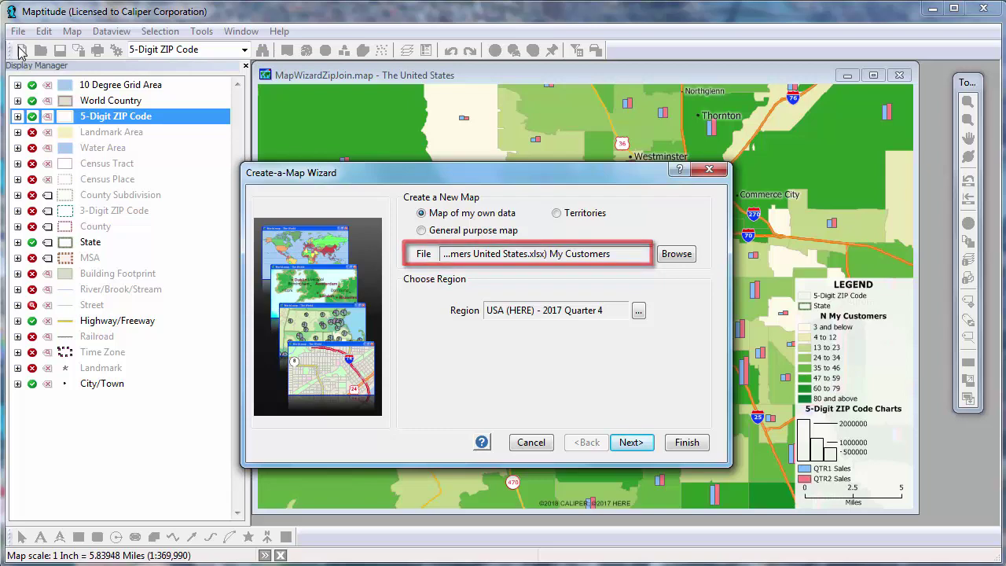
Step: Locate records by Address, ZIP Code or City as a separate map, not added to the existing one
{"action": "left_click", "coordinate": [613, 444]}
{"action": "left_click", "coordinate": [623, 445]}
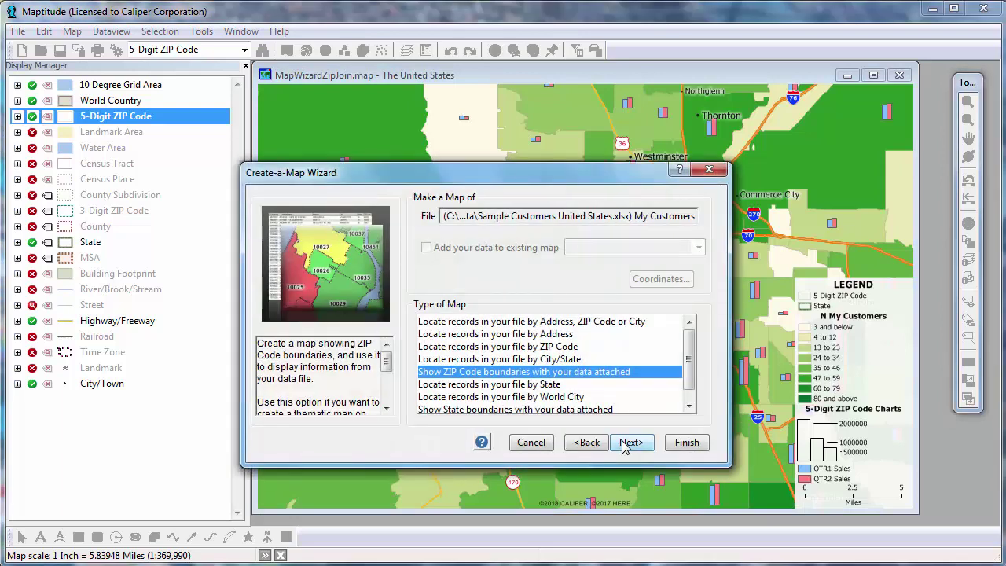
{"action": "left_click", "coordinate": [549, 324]}
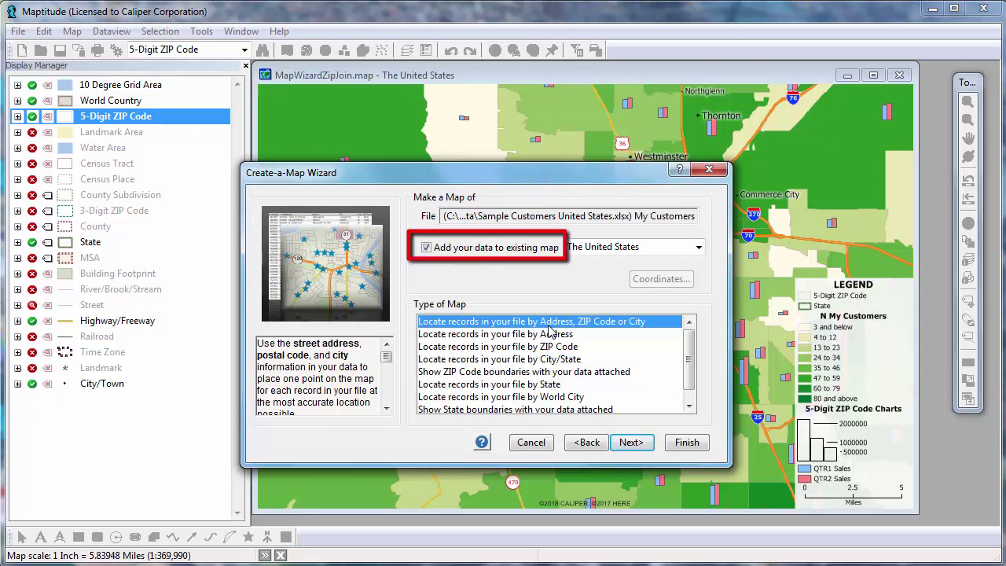
{"action": "left_click", "coordinate": [426, 248]}
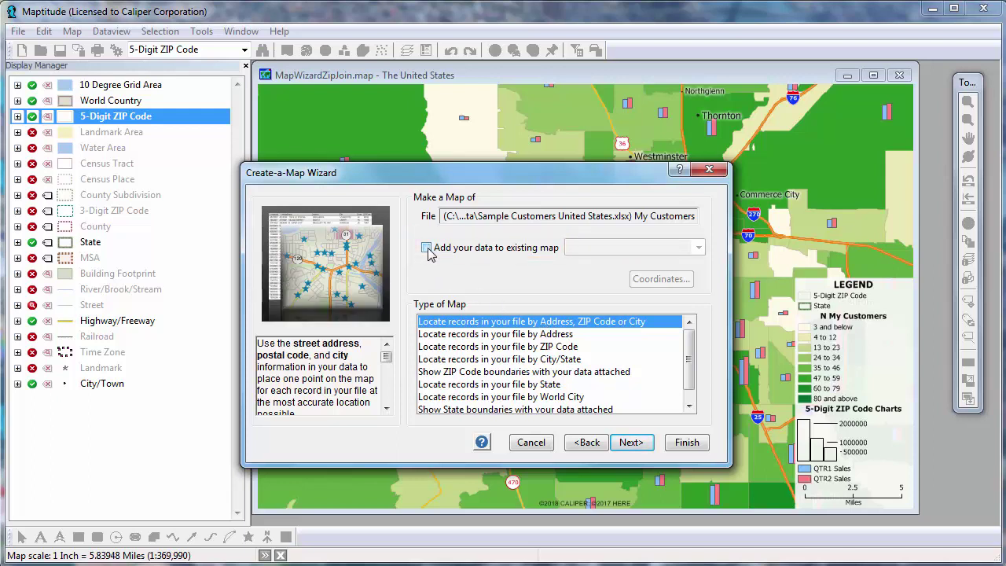
{"action": "left_click", "coordinate": [625, 443]}
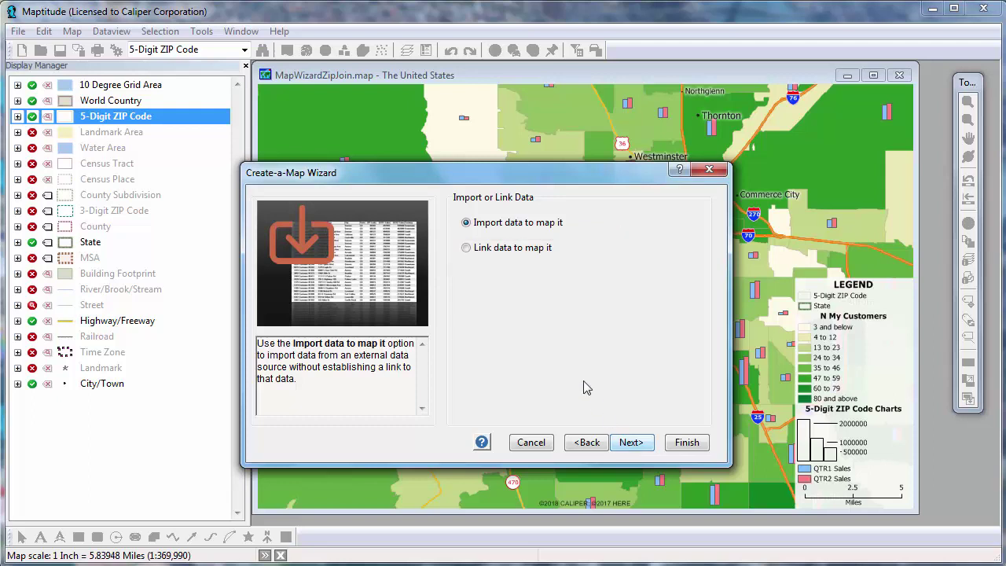
Step: Choose Link data to map it using the Customer ID field
{"action": "left_click", "coordinate": [499, 250]}
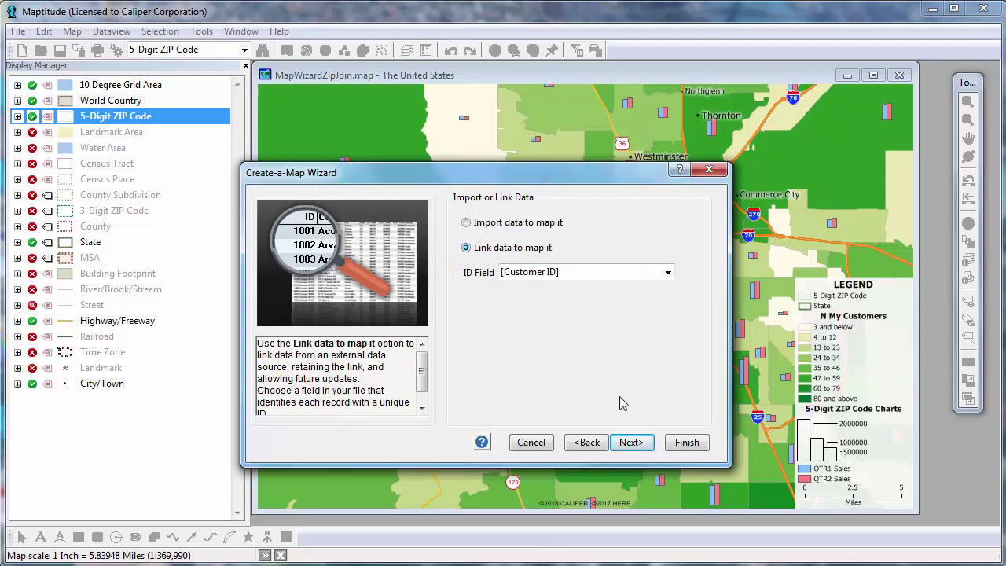
{"action": "left_click", "coordinate": [633, 442]}
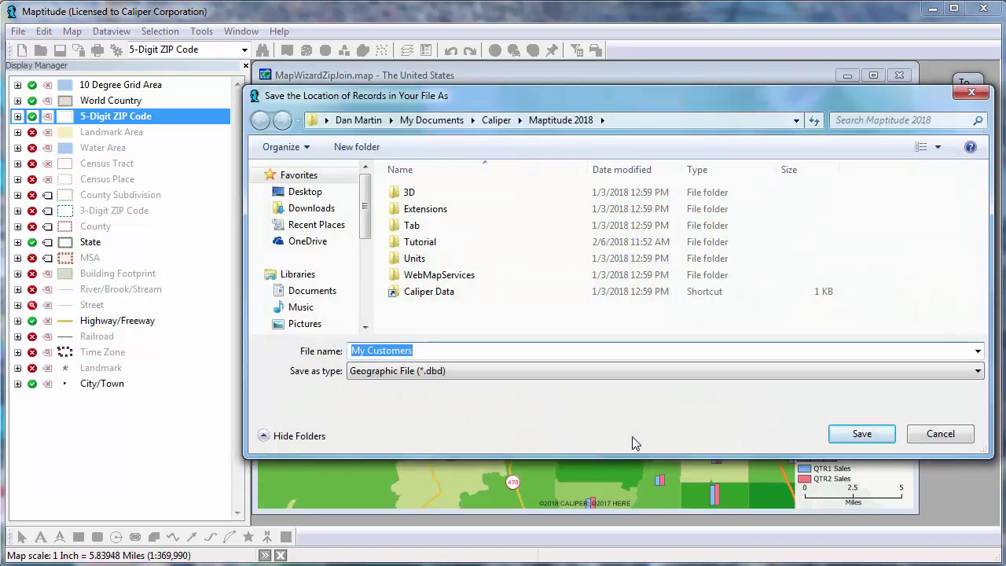
Step: Save the My Customers geographic file and colour the customer pins by Territory
{"action": "left_click", "coordinate": [861, 435]}
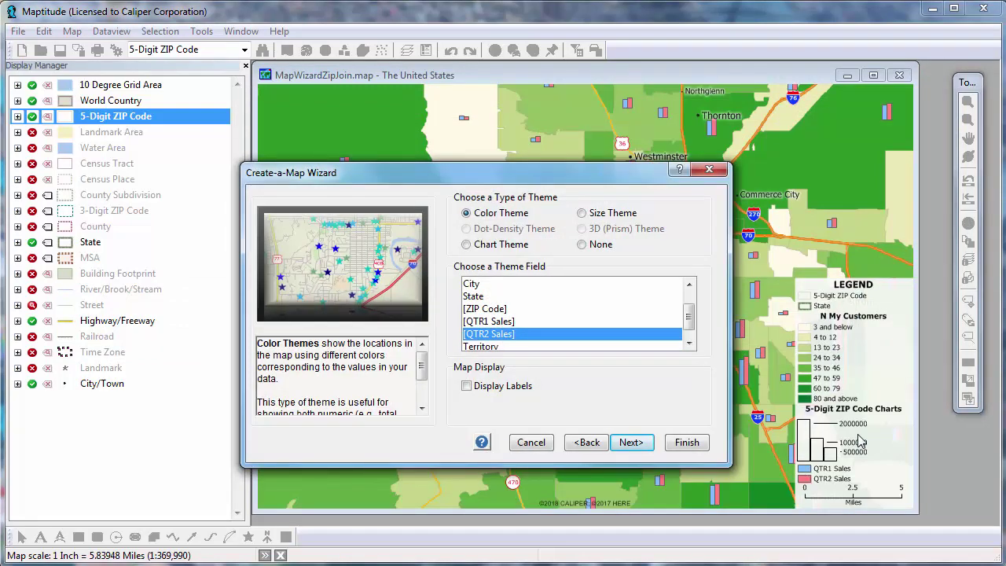
{"action": "left_click", "coordinate": [689, 342]}
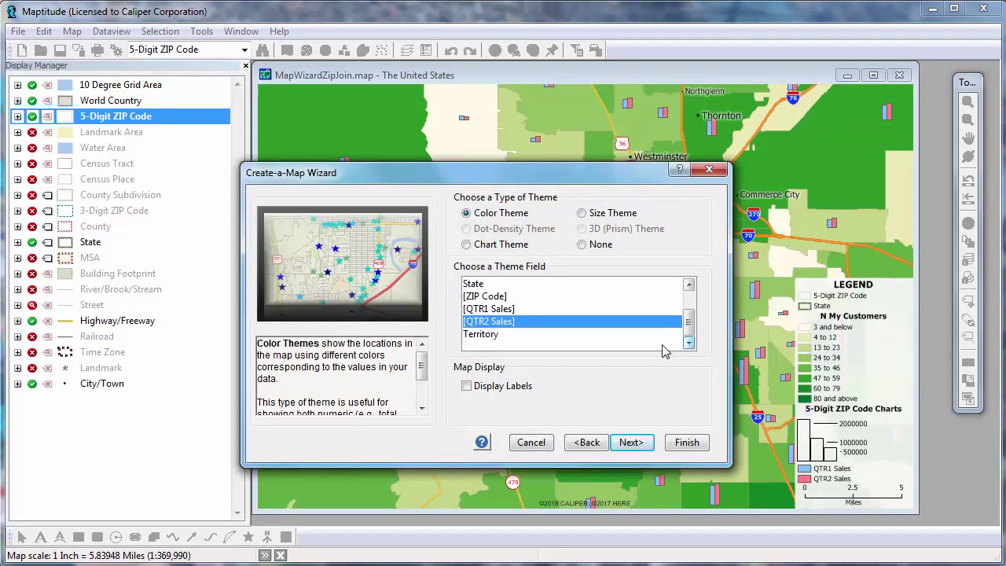
{"action": "left_click", "coordinate": [615, 337]}
{"action": "left_click", "coordinate": [640, 443]}
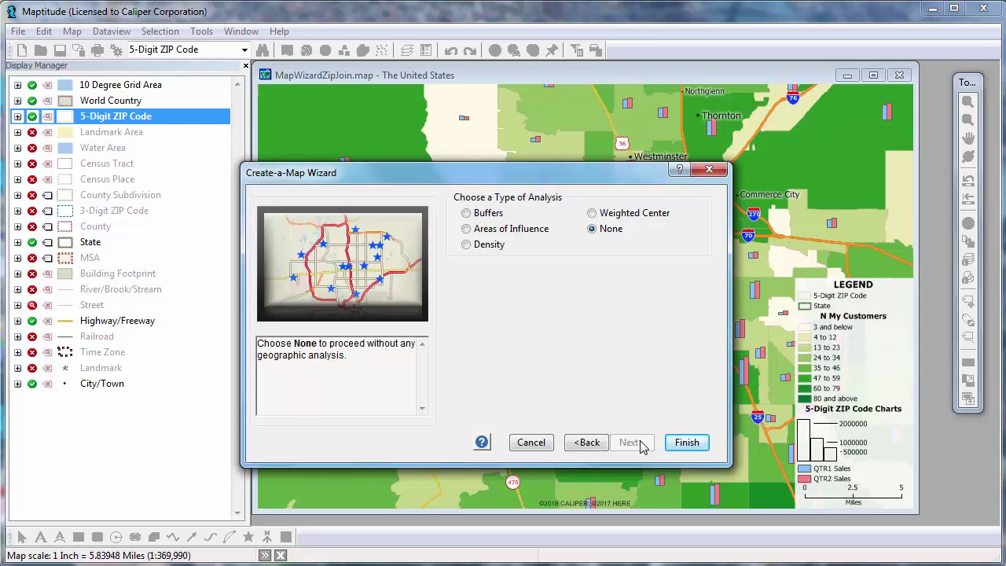
Step: Add a Weighted Center analysis weighted by QTR2 Sales, saving its weighted center and service area files
{"action": "left_click", "coordinate": [469, 214]}
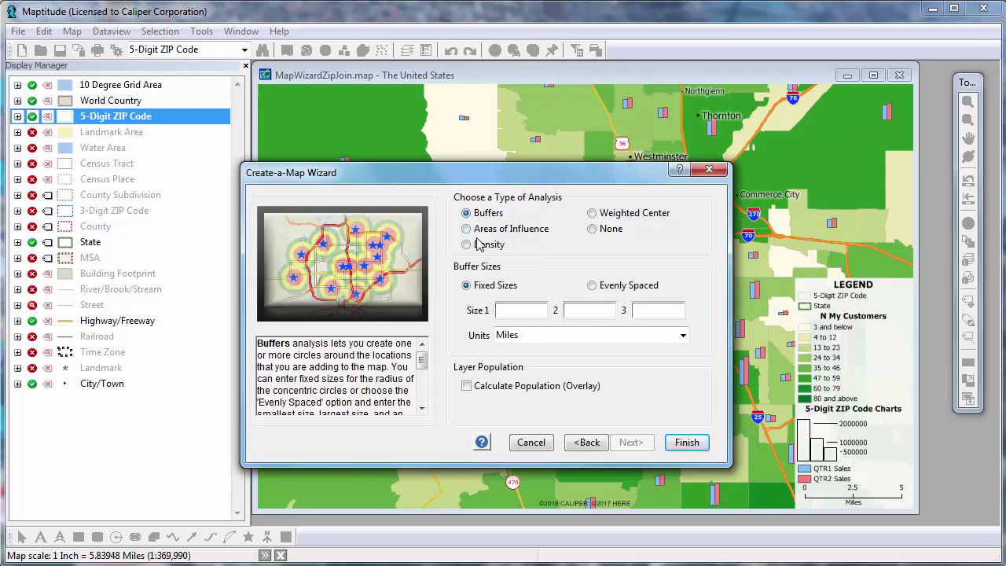
{"action": "left_click", "coordinate": [482, 247]}
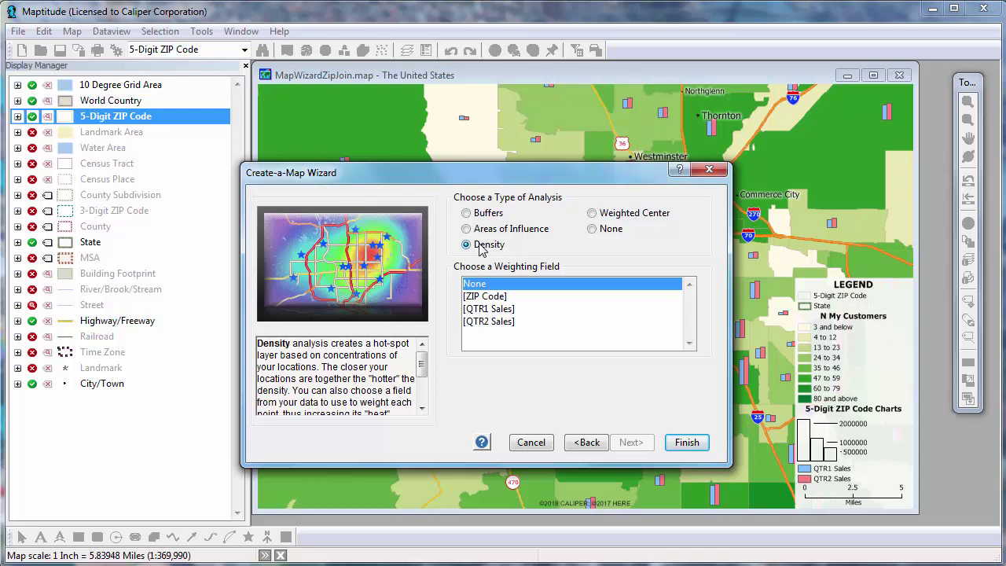
{"action": "left_click", "coordinate": [604, 221]}
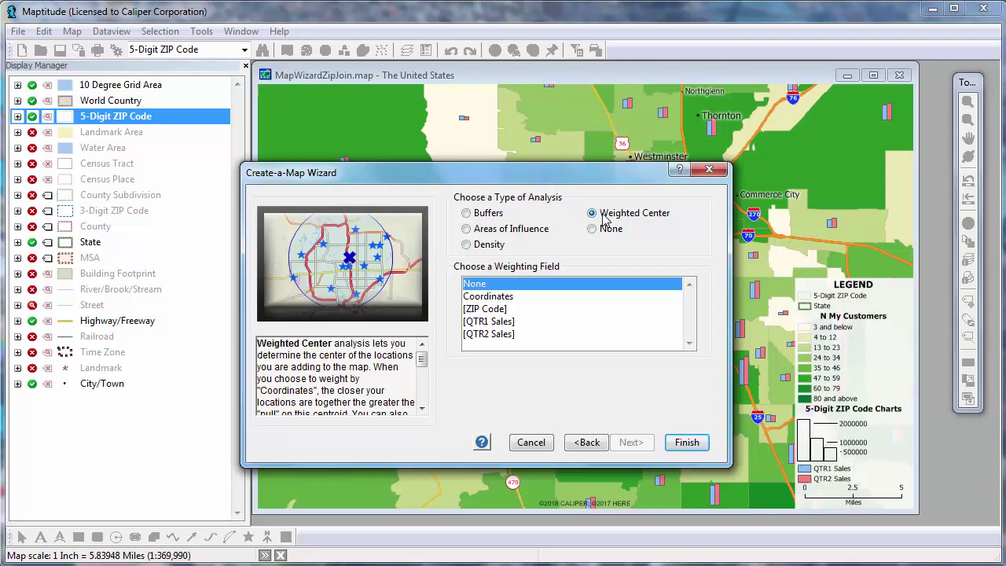
{"action": "left_click", "coordinate": [505, 336]}
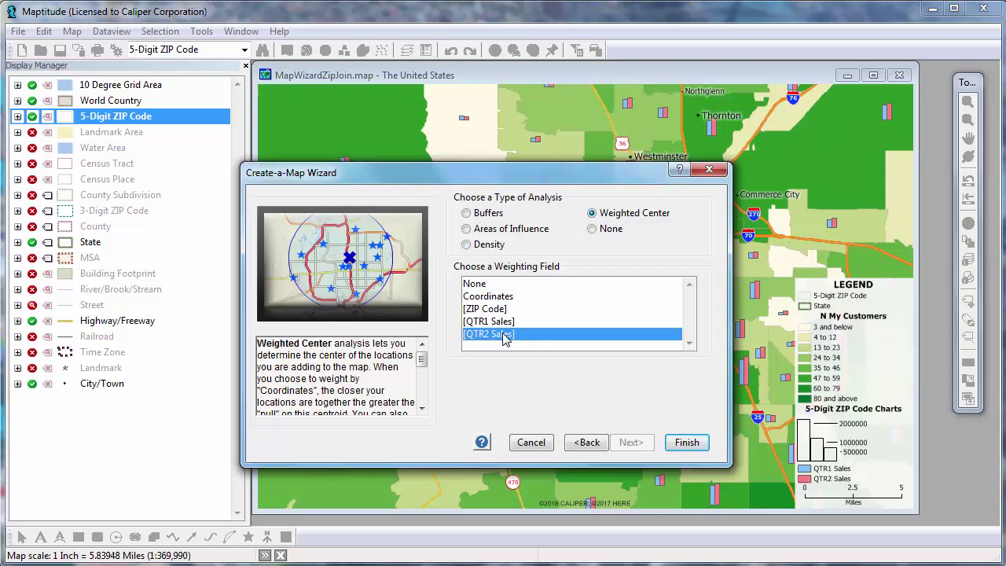
{"action": "left_click", "coordinate": [687, 442]}
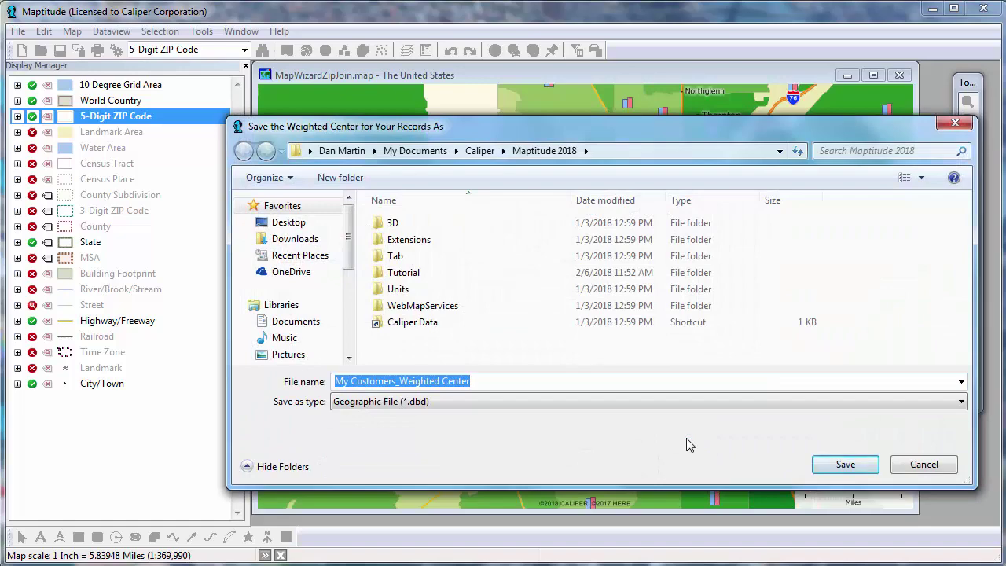
{"action": "left_click", "coordinate": [850, 466]}
{"action": "left_click", "coordinate": [846, 465]}
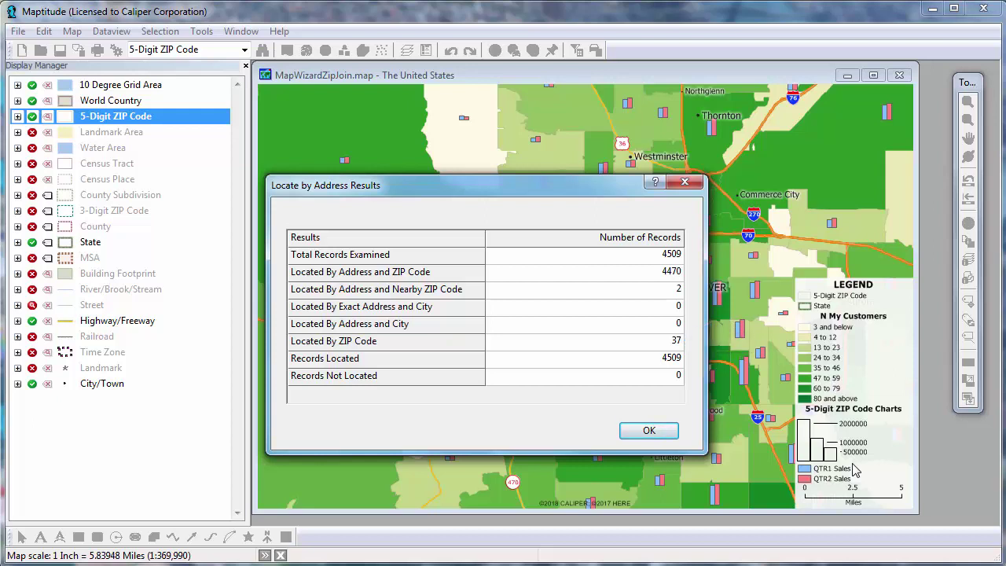
Step: Dismiss the geocoding summary, then review the My Data customer records in a dataview and close it
{"action": "left_click", "coordinate": [660, 431]}
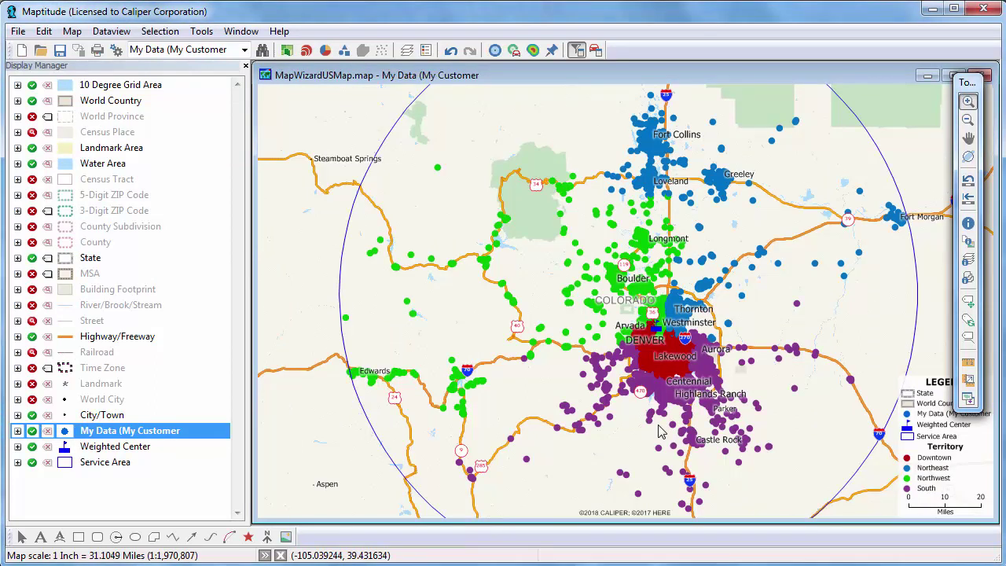
{"action": "right_click", "coordinate": [132, 431]}
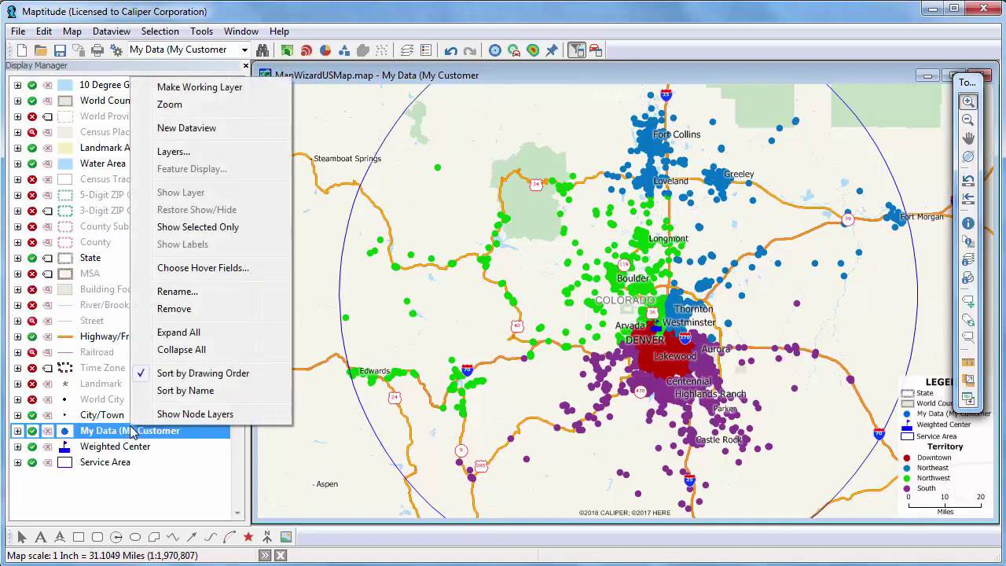
{"action": "left_click", "coordinate": [214, 130]}
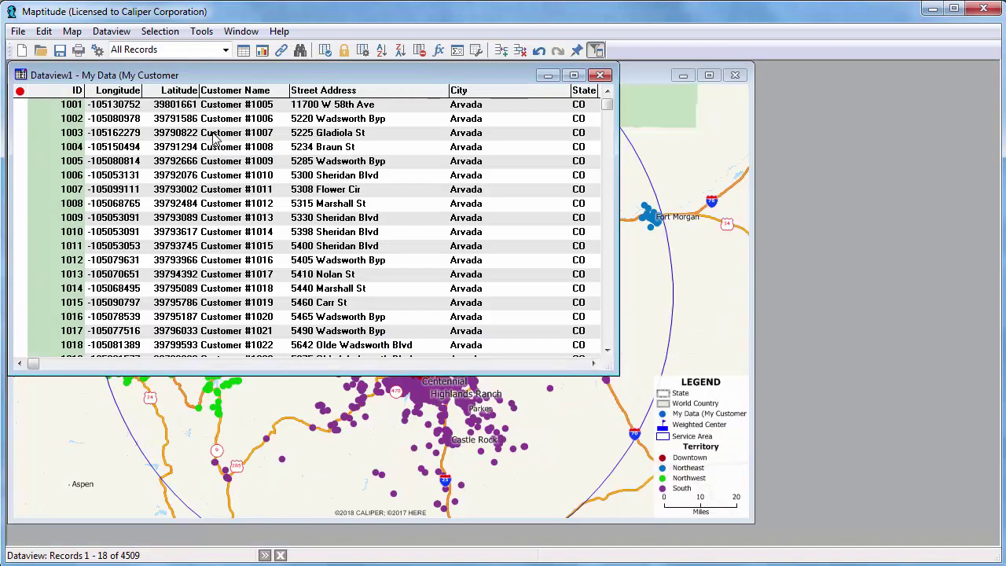
{"action": "left_click", "coordinate": [567, 363]}
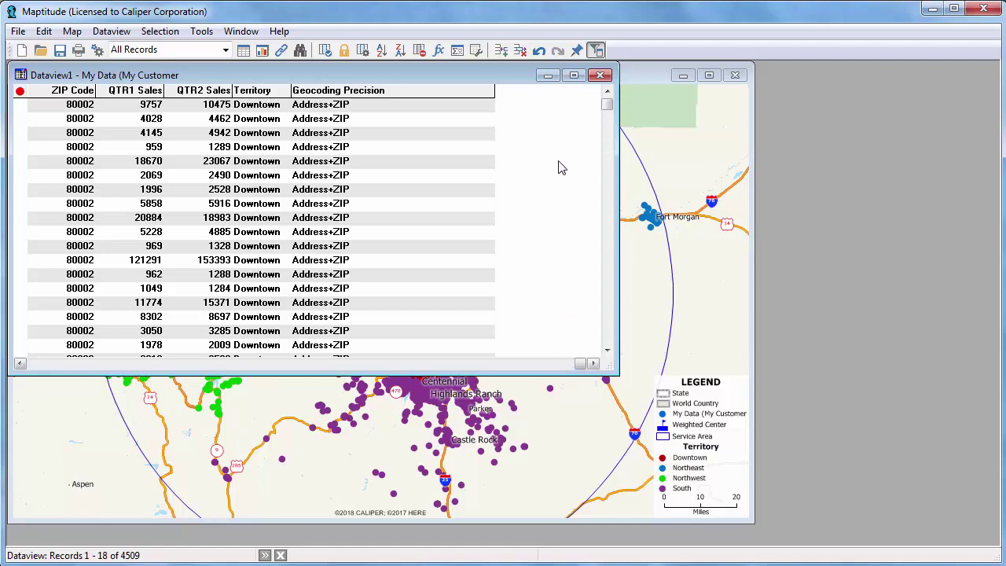
{"action": "left_click", "coordinate": [595, 78]}
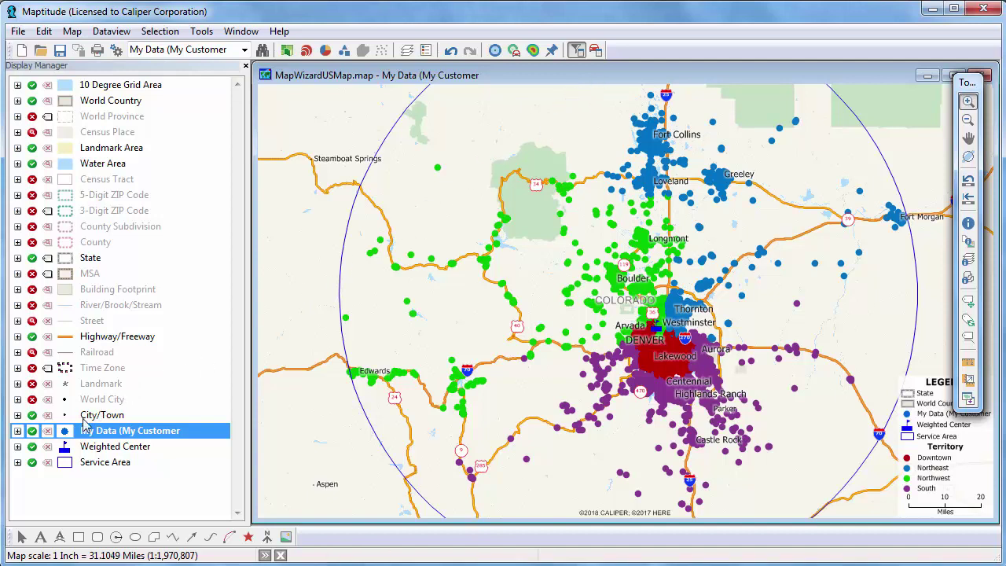
Step: Change the Weighted Center marker to a circle-with-dot symbol at size 16
{"action": "left_click", "coordinate": [65, 447]}
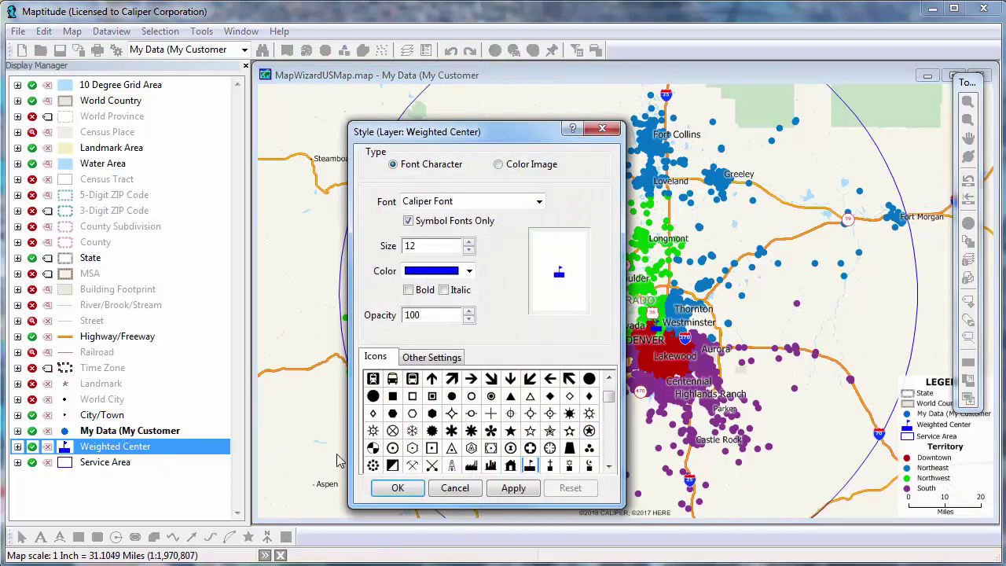
{"action": "scroll", "coordinate": [607, 390], "scroll_direction": "down", "scroll_amount": 2}
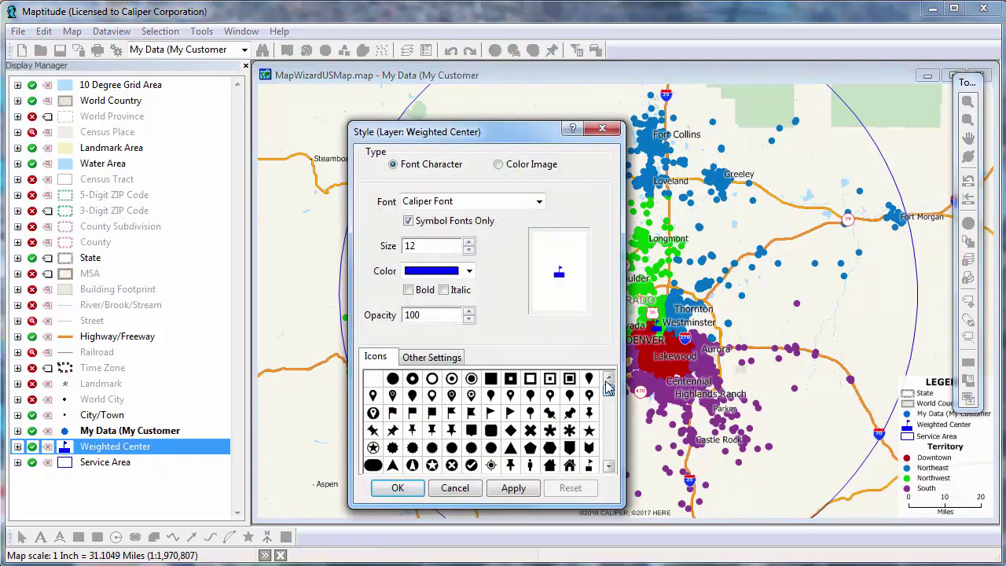
{"action": "left_click", "coordinate": [471, 378]}
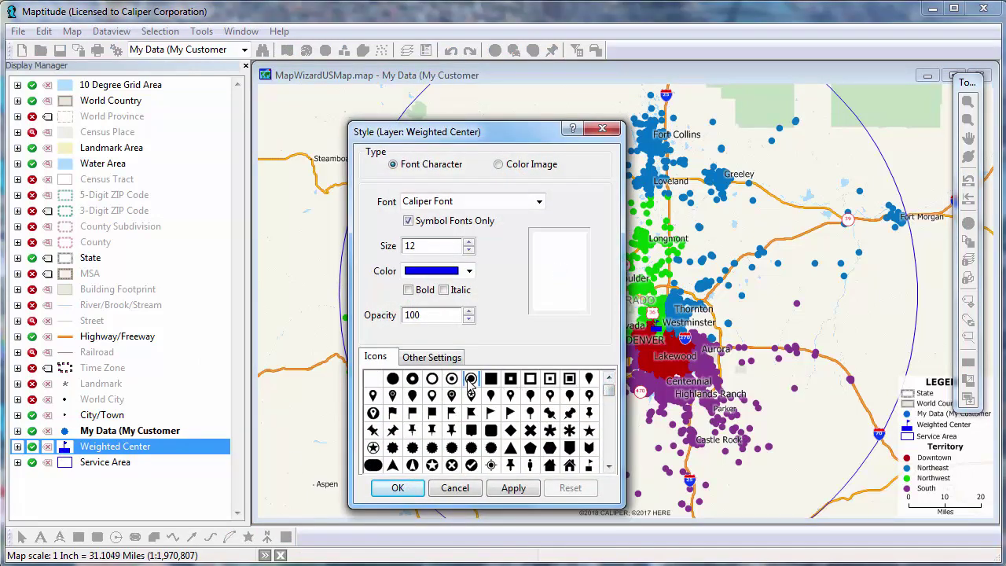
{"action": "left_click", "coordinate": [467, 243]}
{"action": "left_click", "coordinate": [468, 243]}
{"action": "left_click", "coordinate": [468, 243]}
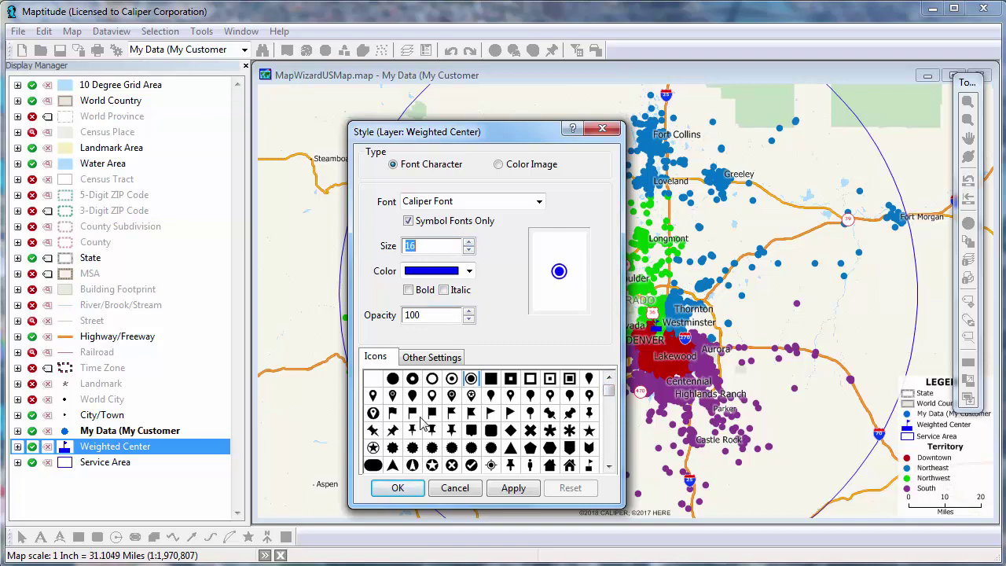
{"action": "left_click", "coordinate": [398, 487]}
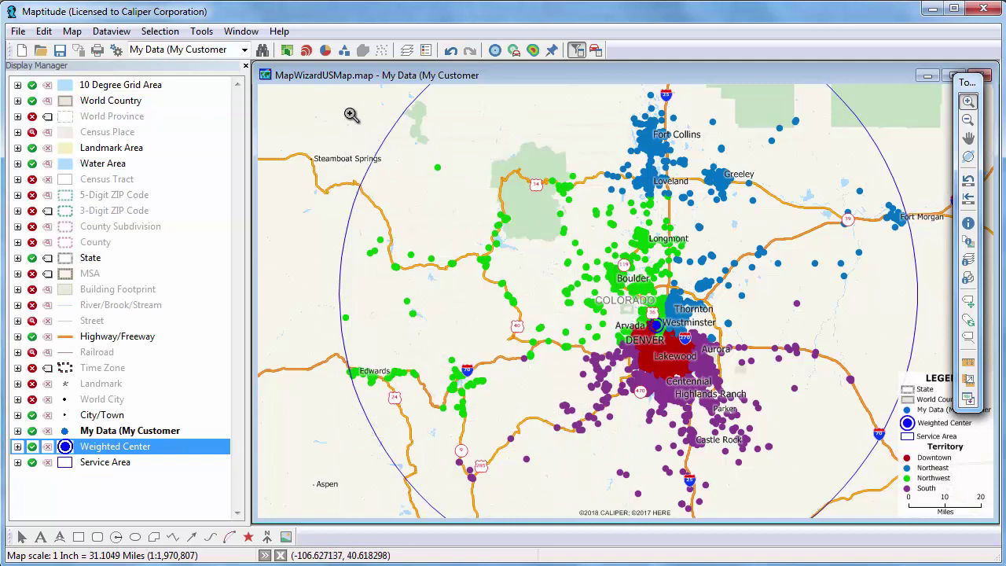
Step: Size the customer pins by QTR2 Sales with a size theme
{"action": "left_click", "coordinate": [309, 50]}
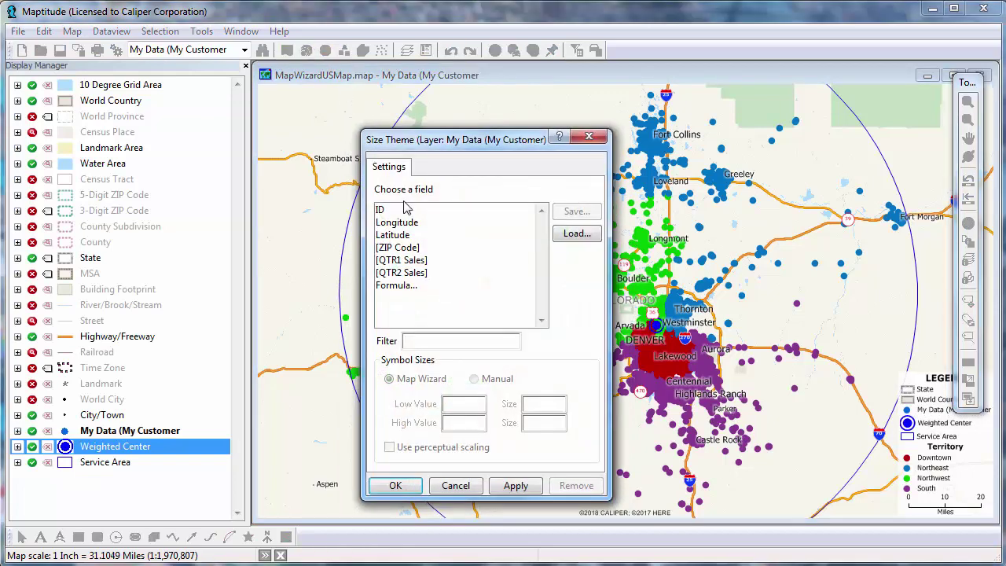
{"action": "left_click", "coordinate": [419, 273]}
{"action": "left_click", "coordinate": [395, 485]}
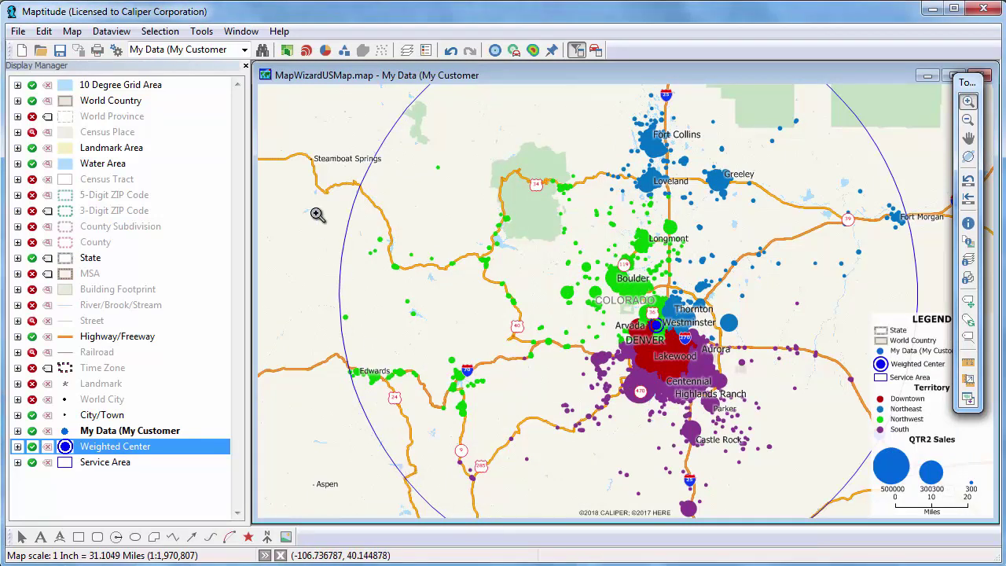
Step: Apply a different color set to the four territory classes in the Color Theme
{"action": "left_click", "coordinate": [288, 50]}
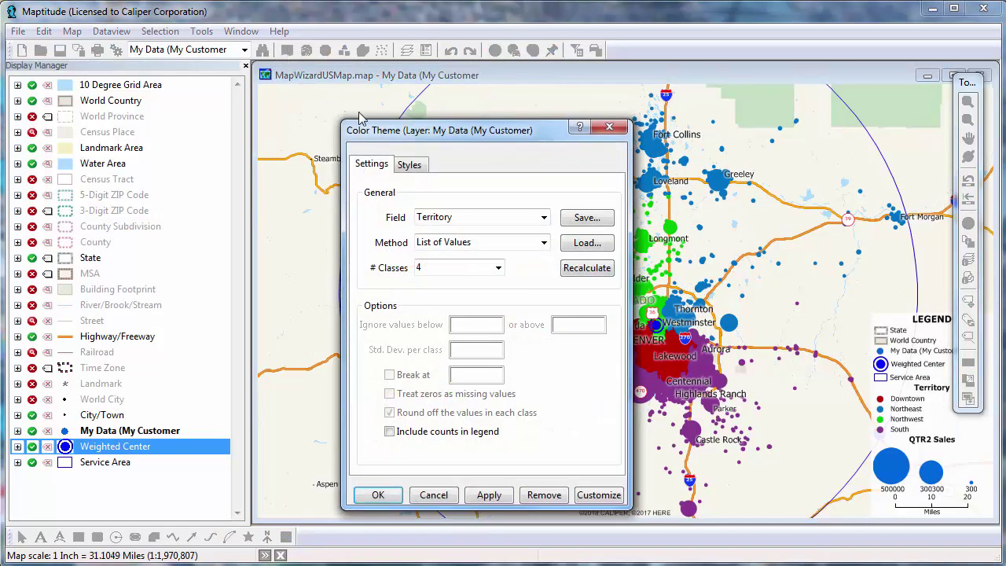
{"action": "left_click", "coordinate": [410, 165]}
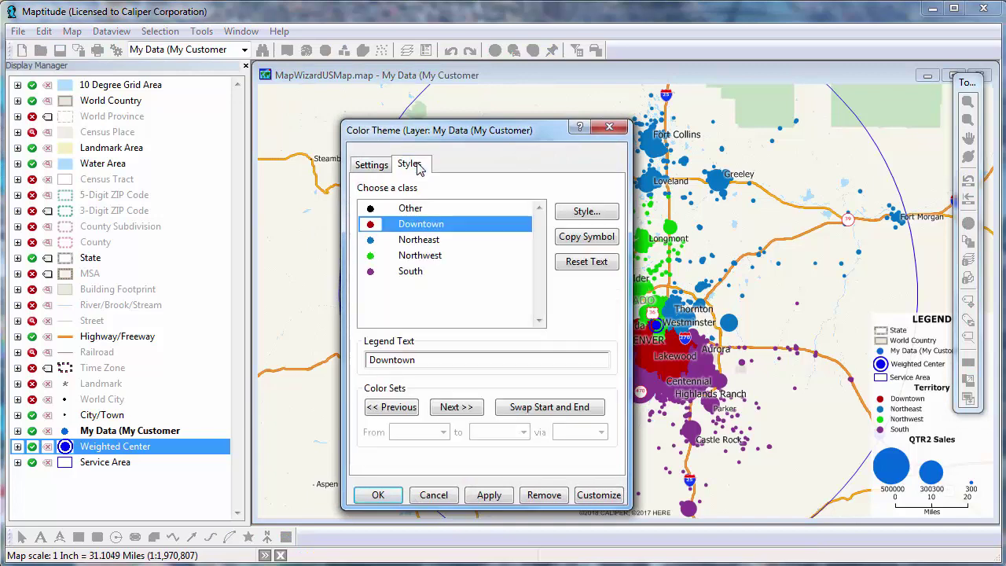
{"action": "left_click", "coordinate": [397, 411]}
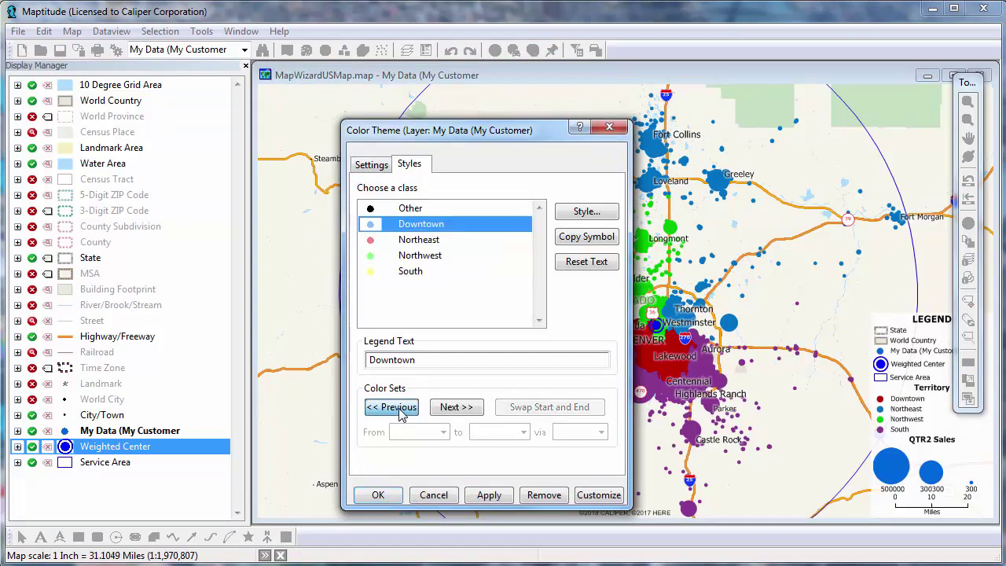
{"action": "left_click", "coordinate": [446, 410]}
{"action": "left_click", "coordinate": [446, 410]}
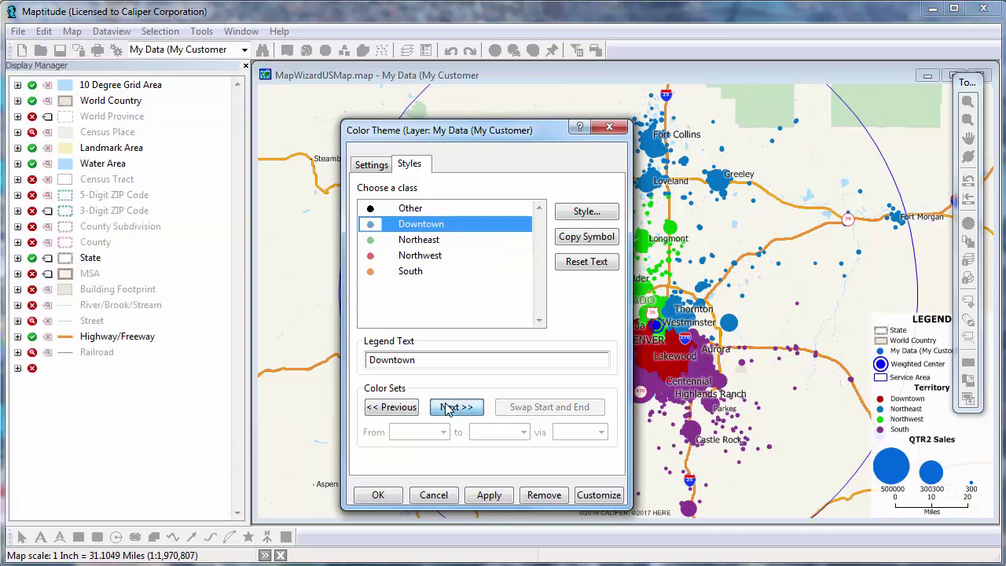
{"action": "left_click", "coordinate": [387, 493]}
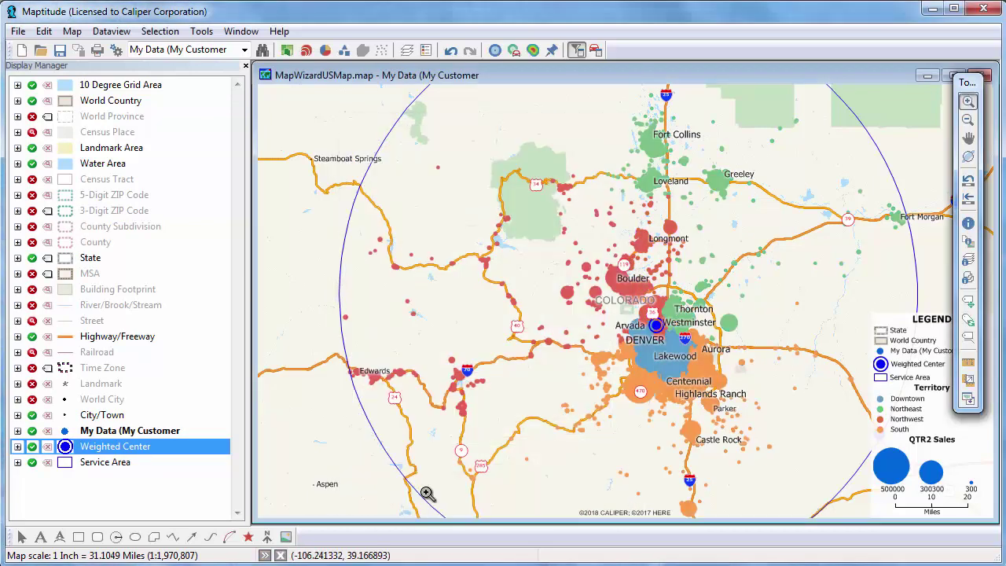
Step: Zoom in around Denver and show the record of a Northeast customer with QTR2 Sales 241562
{"action": "left_click_drag", "start_coordinate": [635, 312], "coordinate": [699, 365]}
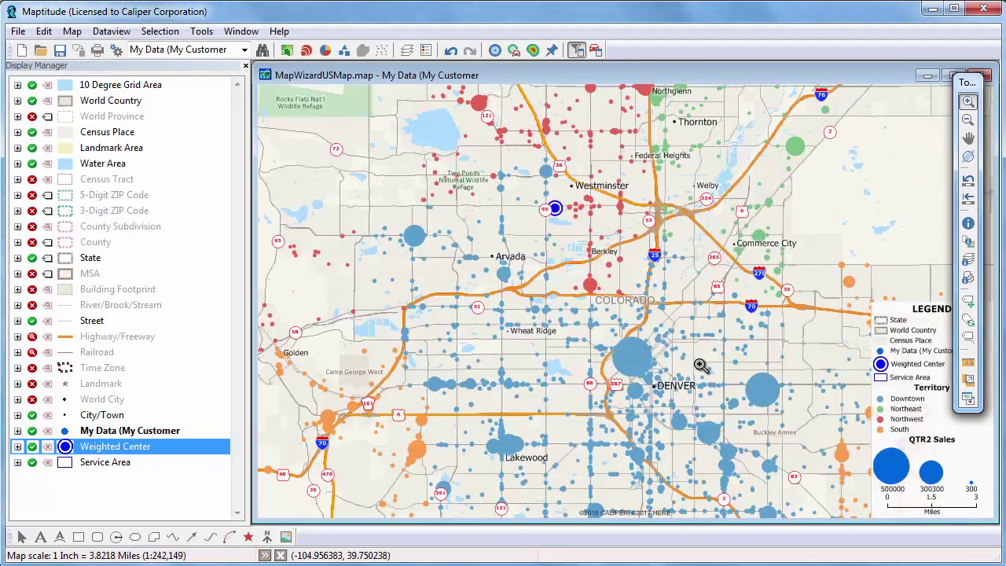
{"action": "left_click", "coordinate": [968, 224]}
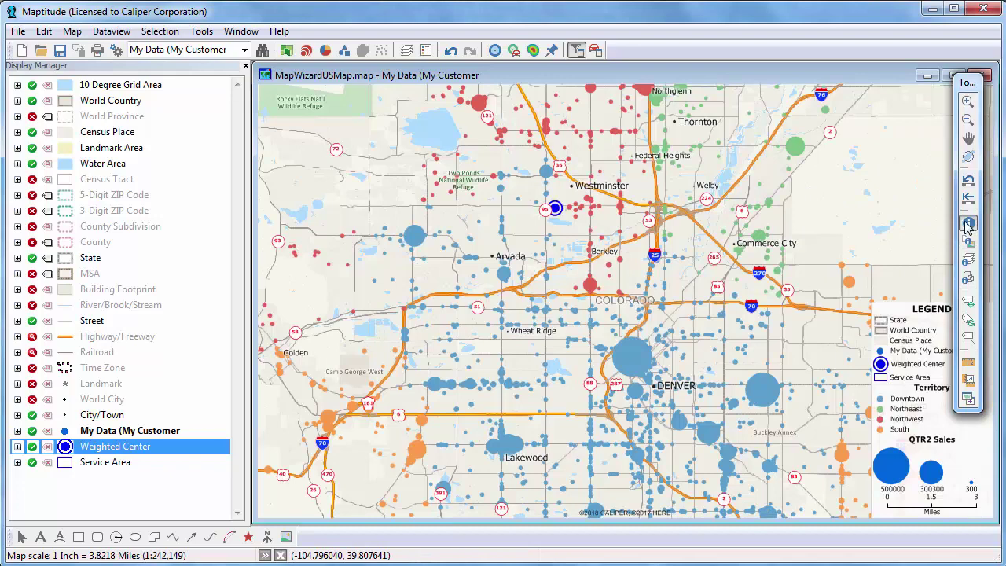
{"action": "left_click", "coordinate": [796, 147]}
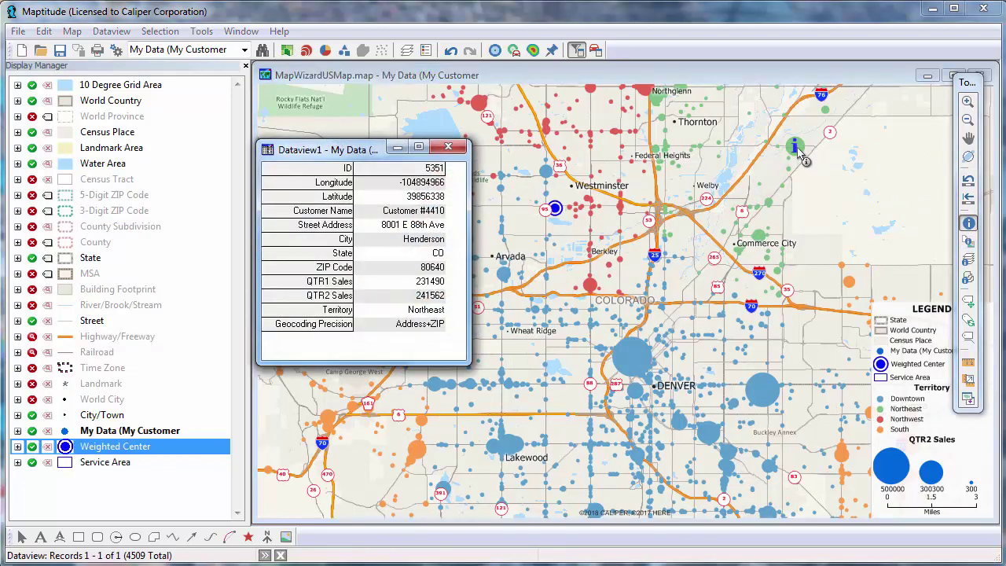